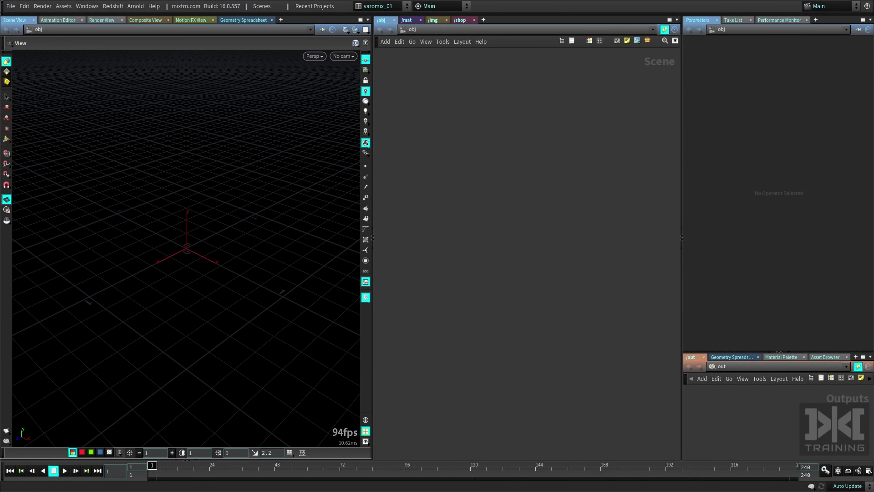
Switch to the browser, examine the laid, braided and spliced rope diagrams in the "Learning the Ropes" article, and return to Houdini
{"action": "key", "text": "alt+Tab"}
{"action": "scroll", "coordinate": [499, 184], "scroll_direction": "up", "scroll_amount": 8}
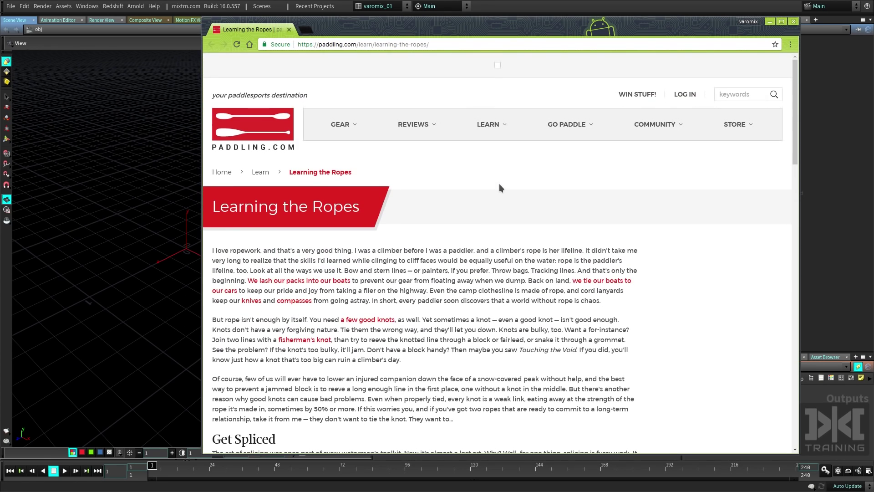
{"action": "scroll", "coordinate": [499, 185], "scroll_direction": "down", "scroll_amount": 6}
{"action": "scroll", "coordinate": [499, 190], "scroll_direction": "down", "scroll_amount": 3}
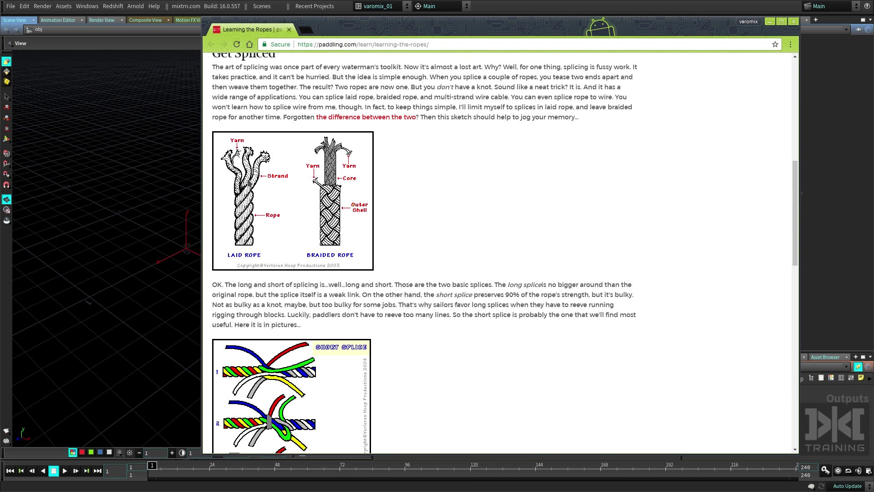
{"action": "scroll", "coordinate": [471, 209], "scroll_direction": "down", "scroll_amount": 4}
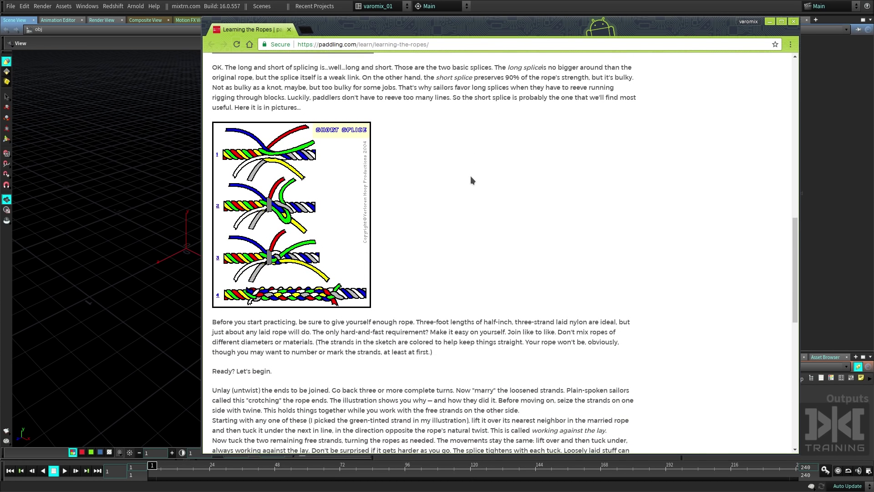
{"action": "scroll", "coordinate": [471, 180], "scroll_direction": "down", "scroll_amount": 6}
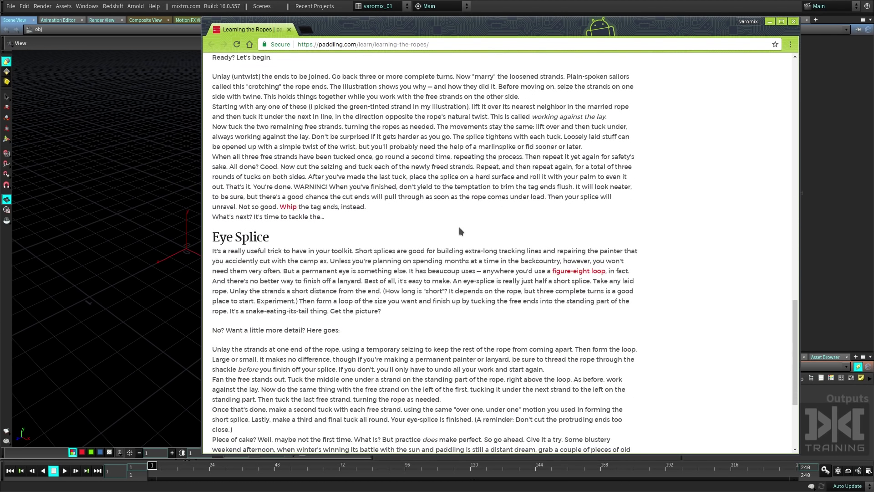
{"action": "scroll", "coordinate": [459, 227], "scroll_direction": "down", "scroll_amount": 4}
{"action": "scroll", "coordinate": [443, 234], "scroll_direction": "up", "scroll_amount": 15}
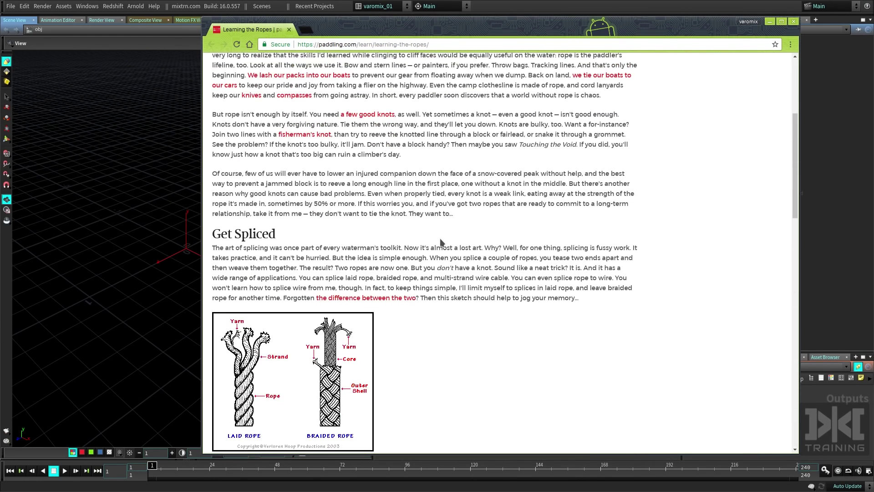
{"action": "scroll", "coordinate": [253, 211], "scroll_direction": "down", "scroll_amount": 2}
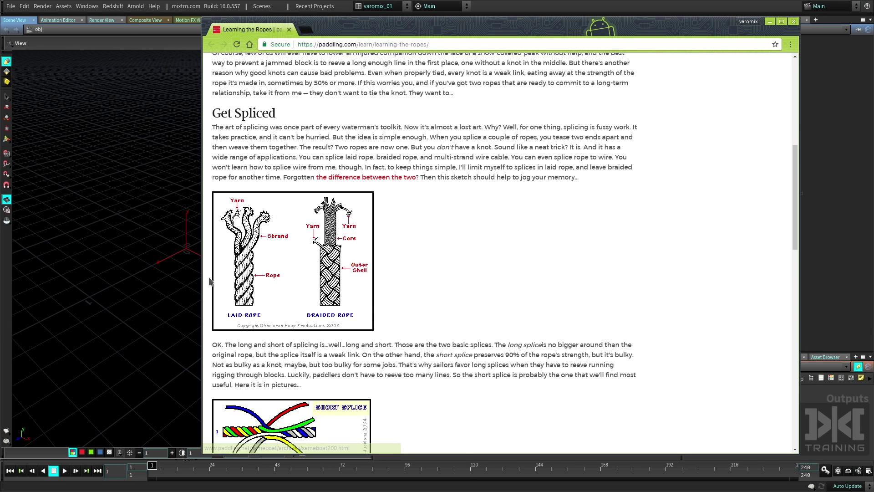
{"action": "left_click", "coordinate": [768, 21]}
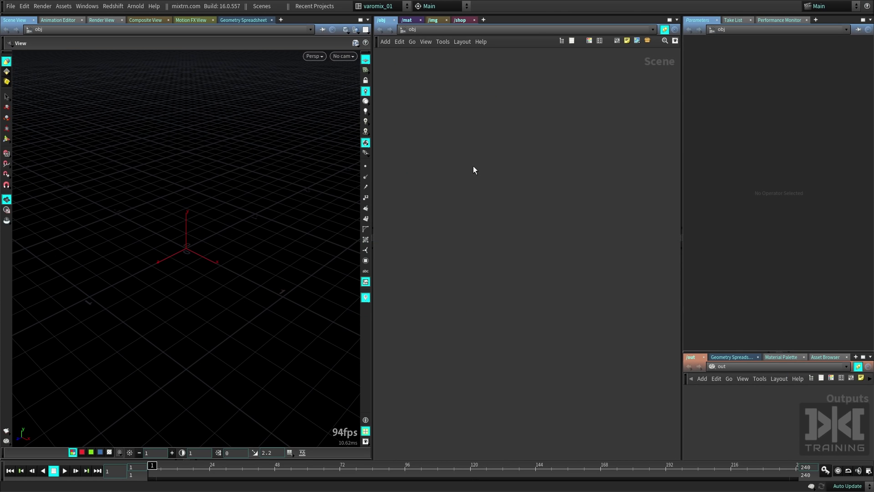
Create a Circle object in the obj network and rename it ROPE
{"action": "key", "text": "Tab"}
{"action": "type", "text": "ci"}
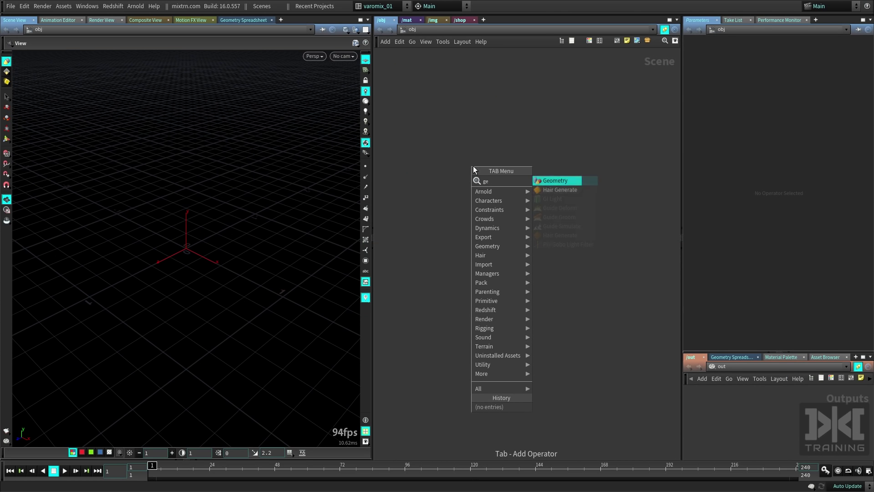
{"action": "type", "text": "r"}
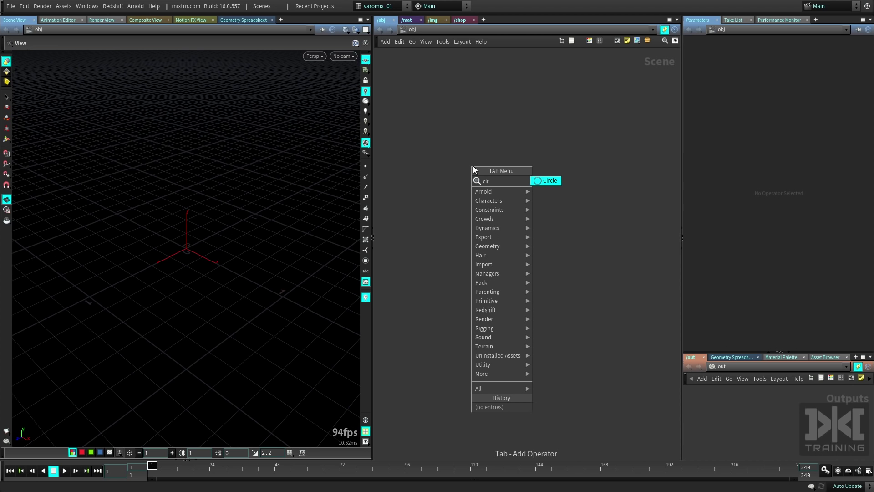
{"action": "key", "text": "Return"}
{"action": "left_click", "coordinate": [504, 178]}
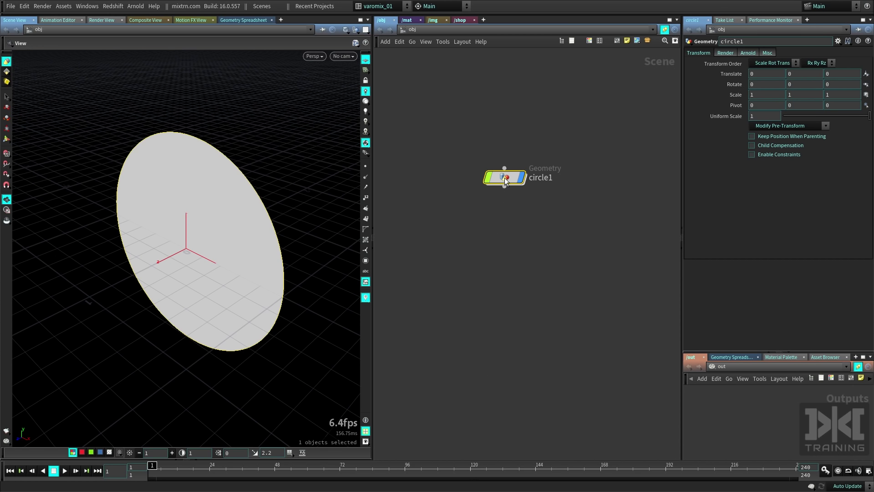
{"action": "double_click", "coordinate": [537, 178]}
{"action": "double_click", "coordinate": [537, 178]}
{"action": "type", "text": "ROPE"}
{"action": "key", "text": "Return"}
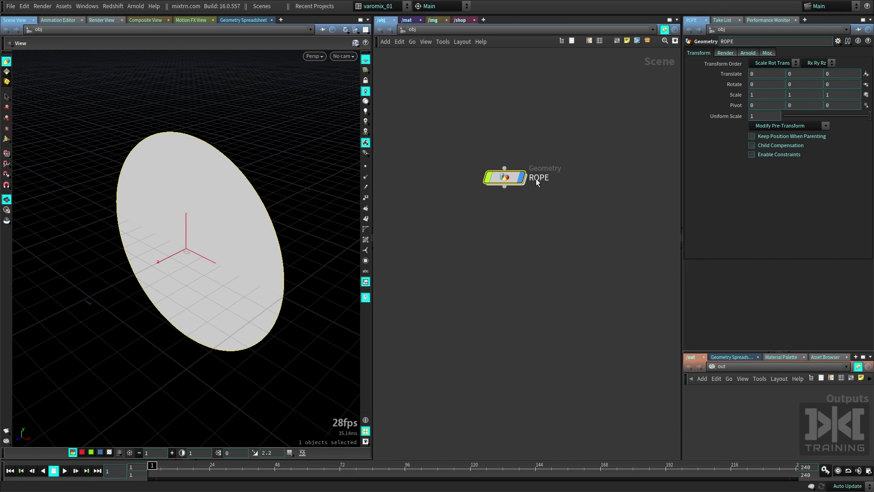
Go inside the ROPE object and turn on the display of points and point numbers in the viewport
{"action": "key", "text": "Return"}
{"action": "left_click_drag", "start_coordinate": [522, 248], "coordinate": [492, 210]}
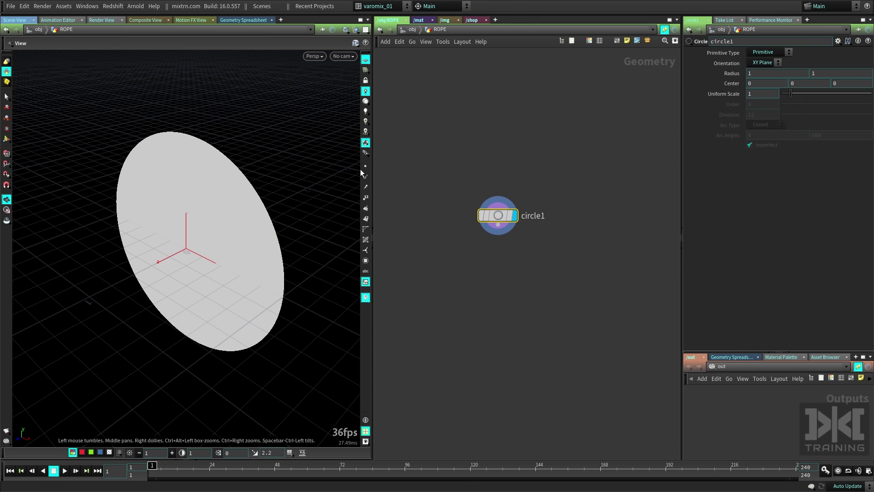
{"action": "left_click", "coordinate": [365, 166]}
{"action": "left_click_drag", "start_coordinate": [242, 241], "coordinate": [232, 224]}
{"action": "left_click", "coordinate": [366, 198]}
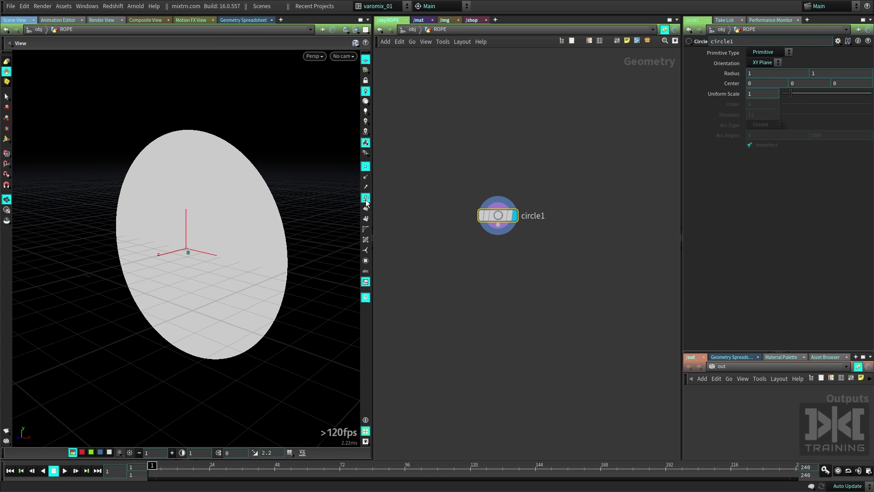
Change the circle's primitive type to Polygon with 3 divisions, keeping point numbers displayed in the viewport
{"action": "left_click", "coordinate": [769, 52]}
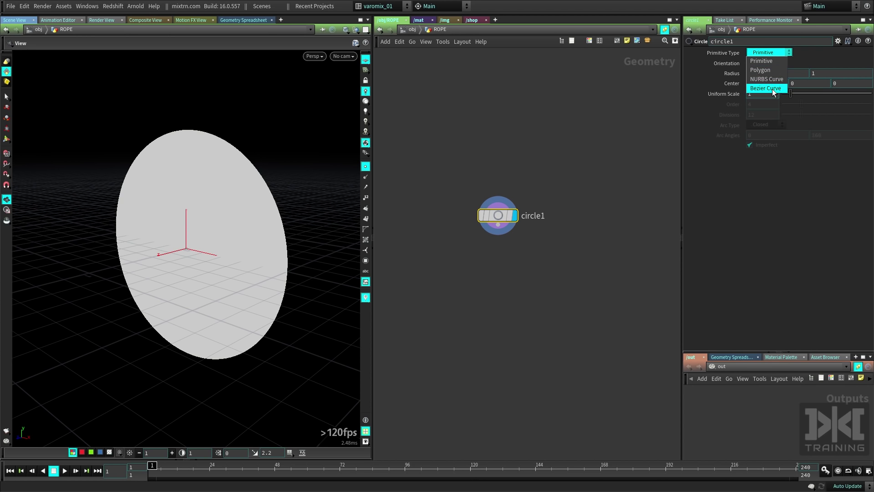
{"action": "left_click", "coordinate": [764, 69]}
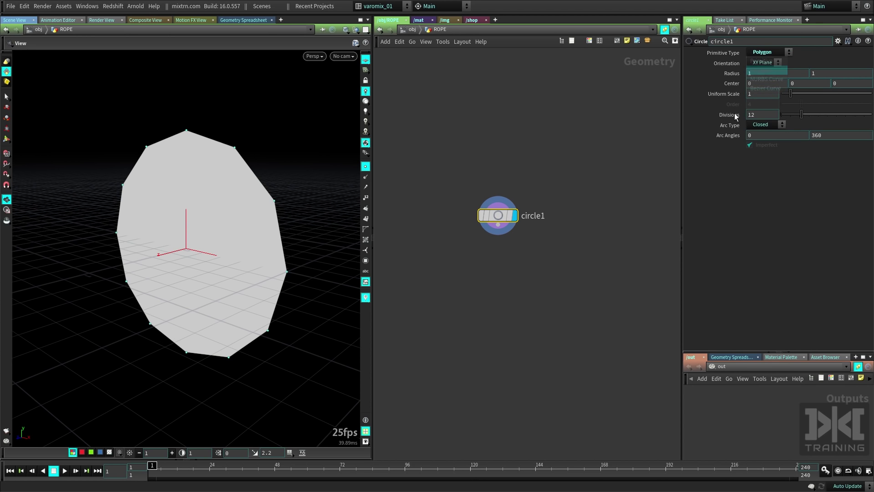
{"action": "left_click", "coordinate": [366, 199]}
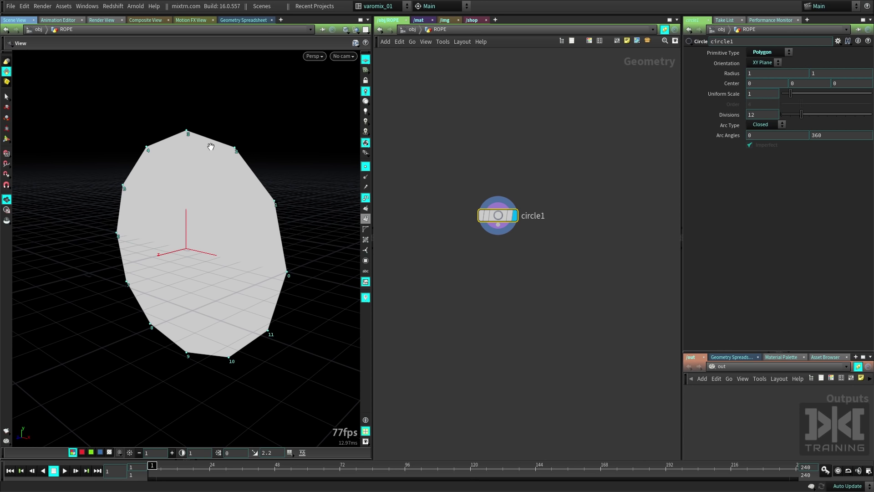
{"action": "left_click_drag", "start_coordinate": [801, 119], "coordinate": [784, 118]}
{"action": "mouse_move", "coordinate": [236, 267]}
{"action": "left_mouse_down", "text": "alt"}
{"action": "mouse_move", "coordinate": [269, 264]}
{"action": "mouse_move", "coordinate": [225, 264]}
{"action": "left_mouse_up", "text": "alt"}
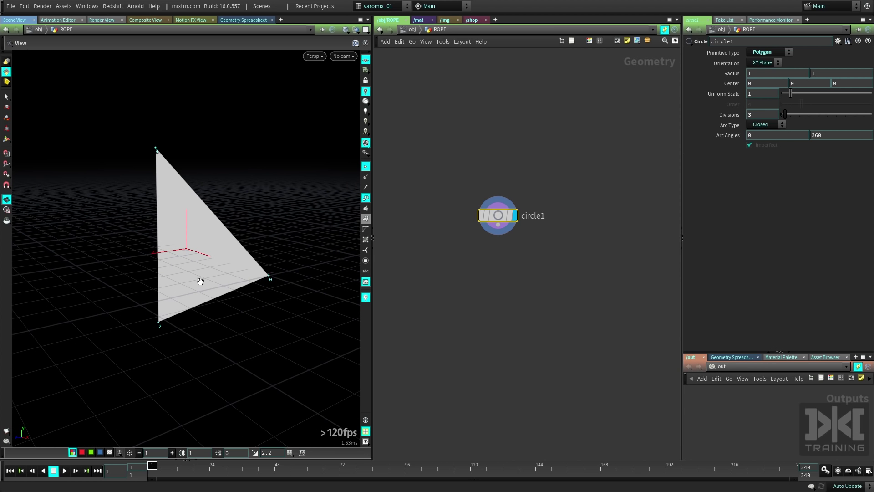
Add a Line node to the ROPE network and lay out the line and circle nodes side by side
{"action": "left_click_drag", "start_coordinate": [479, 220], "coordinate": [480, 175]}
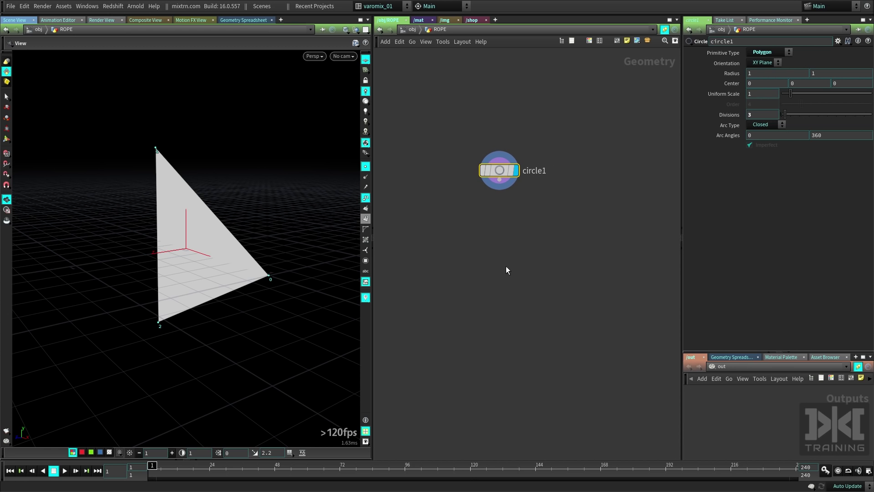
{"action": "key", "text": "Tab"}
{"action": "type", "text": "line"}
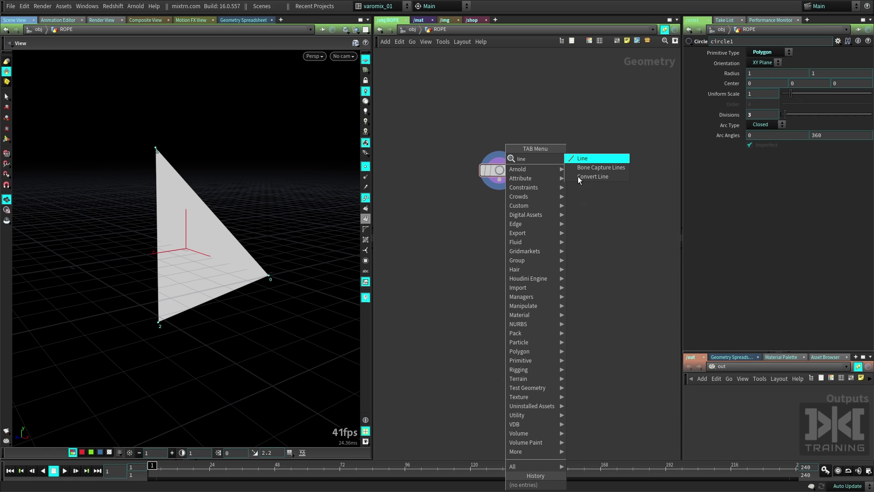
{"action": "key", "text": "Return"}
{"action": "left_click", "coordinate": [442, 201]}
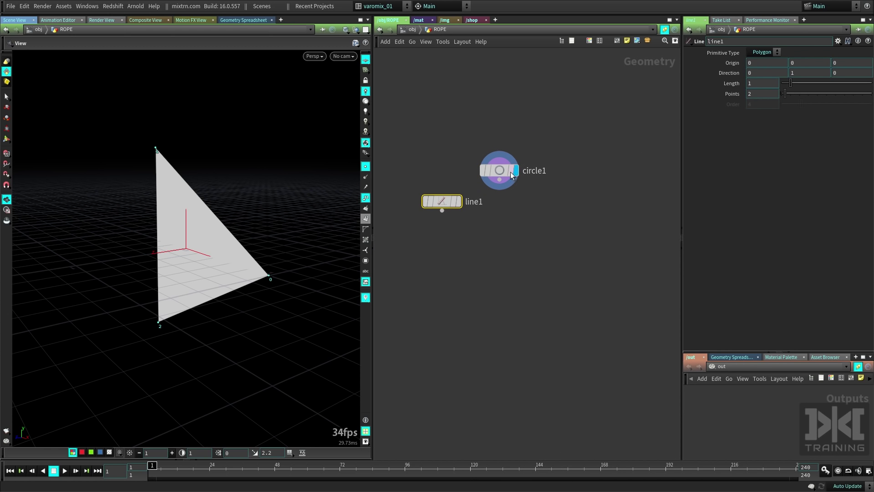
{"action": "key", "text": "l"}
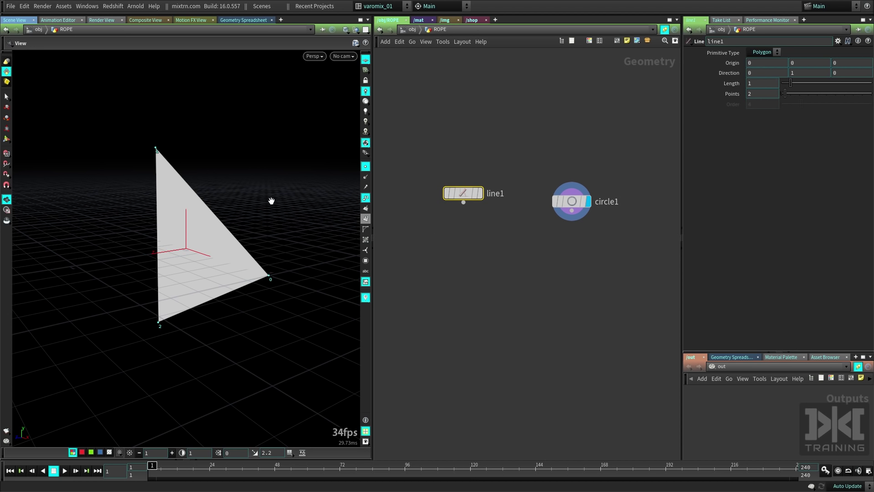
Add a Copy to Points node, wiring the line to its first input and the circle to its second
{"action": "key", "text": "Tab"}
{"action": "type", "text": "cop"}
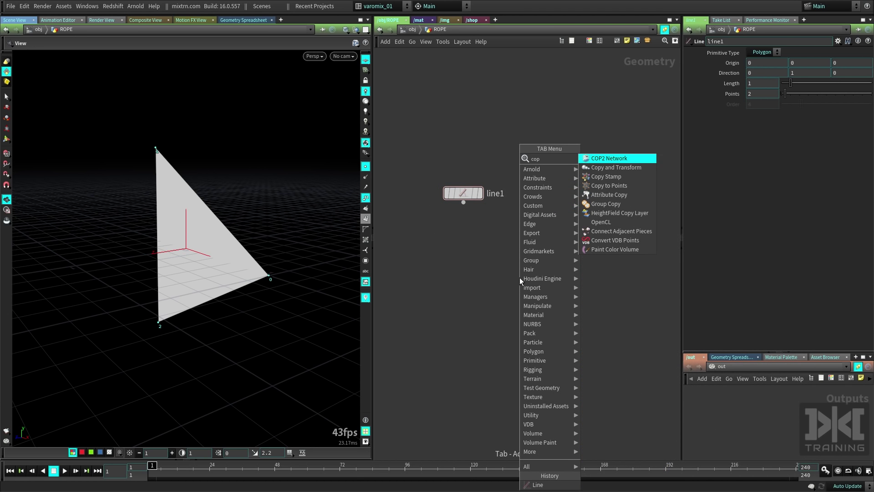
{"action": "left_click", "coordinate": [609, 185]}
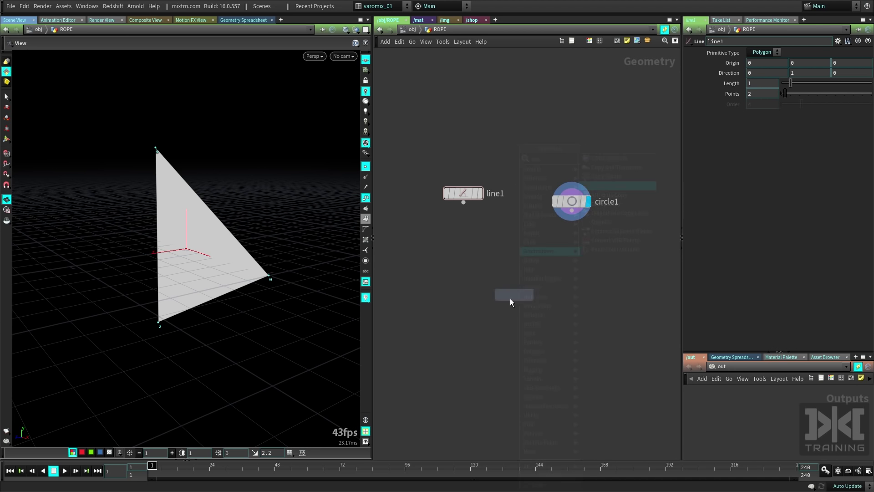
{"action": "left_click", "coordinate": [519, 299]}
{"action": "left_click", "coordinate": [572, 210]}
{"action": "left_click", "coordinate": [511, 294]}
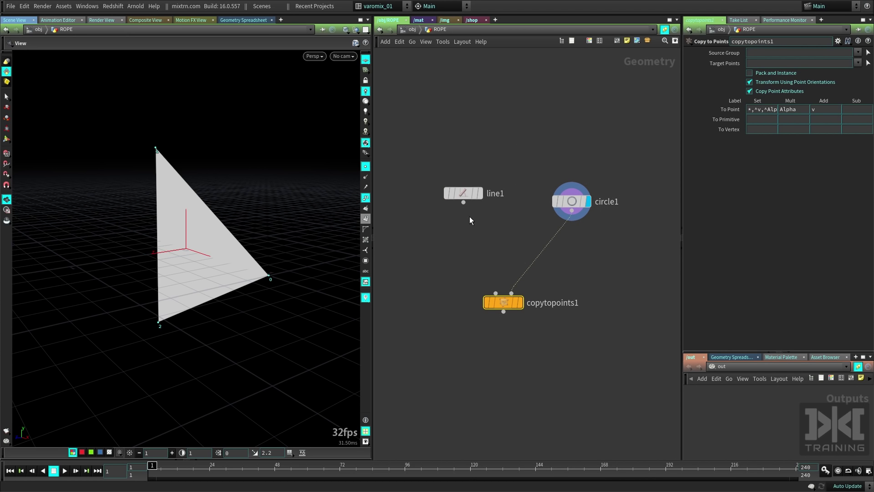
{"action": "left_click", "coordinate": [463, 204]}
{"action": "left_click", "coordinate": [499, 292]}
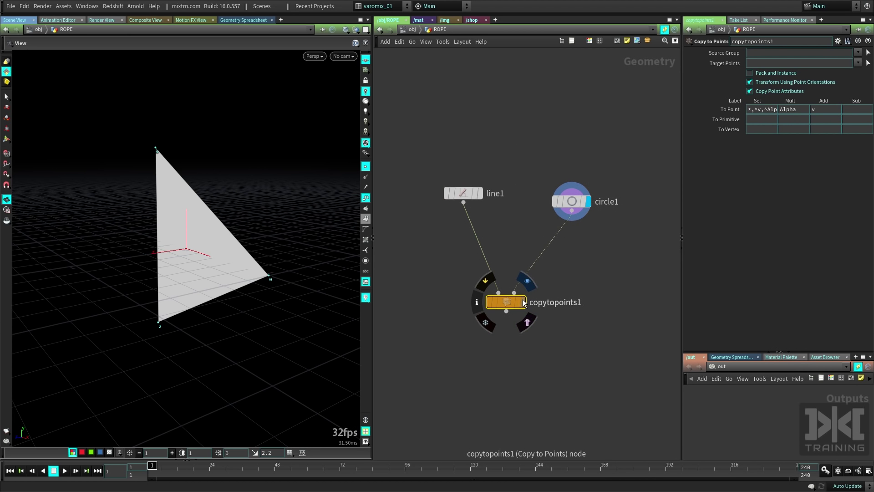
Display the Copy to Points node's result in the viewport
{"action": "key", "text": "r"}
{"action": "left_click_drag", "start_coordinate": [252, 245], "coordinate": [236, 283], "text": "alt"}
{"action": "right_click_drag", "start_coordinate": [237, 283], "coordinate": [205, 287], "text": "alt"}
{"action": "left_click_drag", "start_coordinate": [205, 286], "coordinate": [126, 255], "text": "alt"}
{"action": "left_click", "coordinate": [523, 206]}
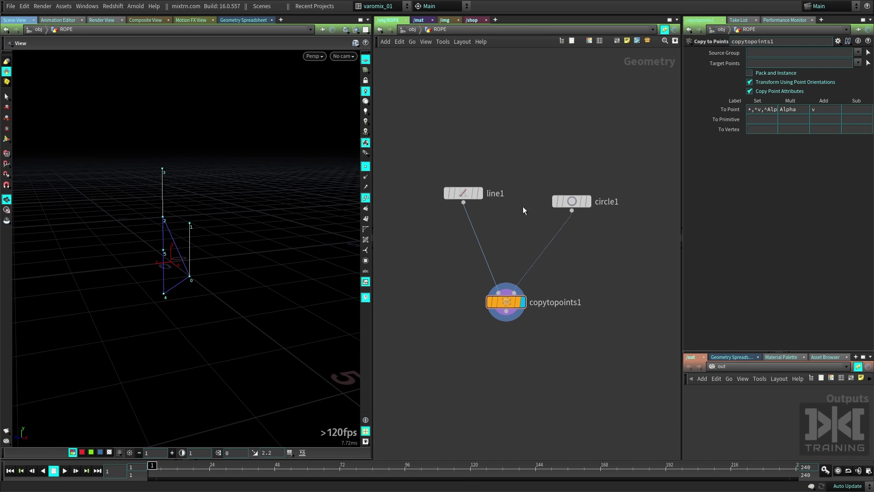
Set the line's direction to 0, 0, 1 so the copies run along the Z axis
{"action": "left_click_drag", "start_coordinate": [468, 214], "coordinate": [469, 215]}
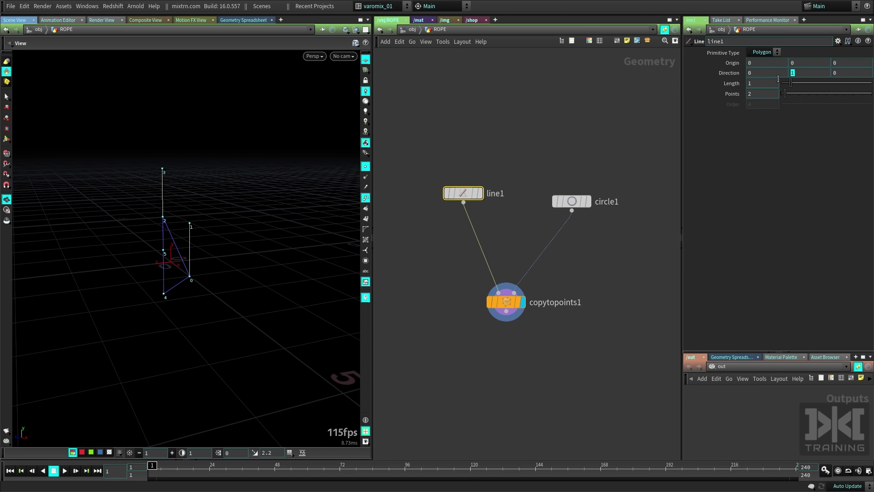
{"action": "type", "text": "0"}
{"action": "key", "text": "Tab"}
{"action": "type", "text": "1"}
{"action": "key", "text": "Return"}
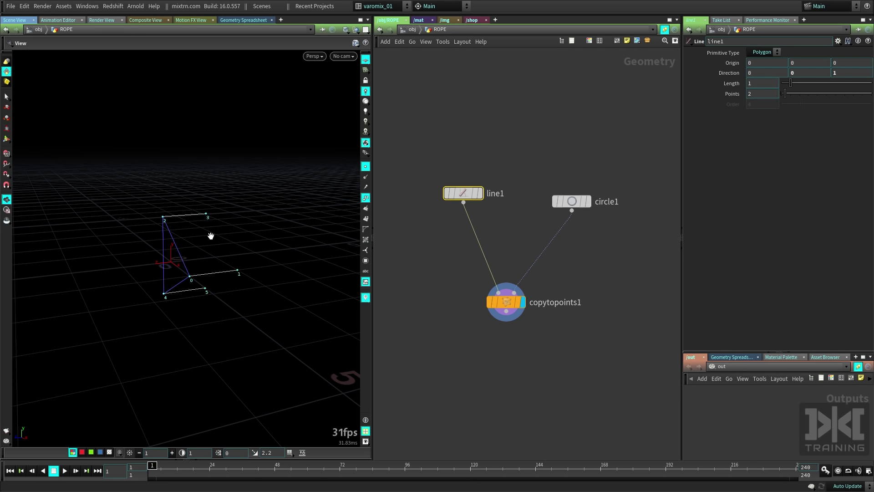
{"action": "left_click_drag", "start_coordinate": [222, 224], "coordinate": [185, 248]}
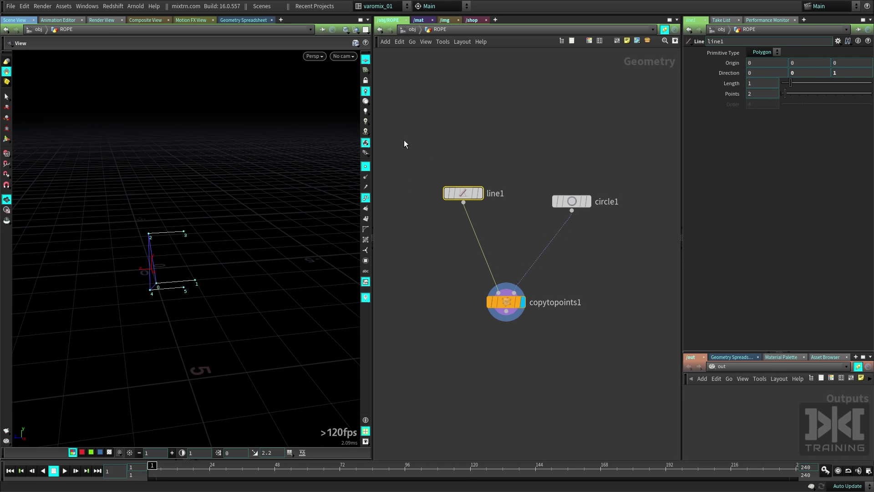
Set the line's length to 10
{"action": "left_click_drag", "start_coordinate": [481, 187], "coordinate": [465, 217]}
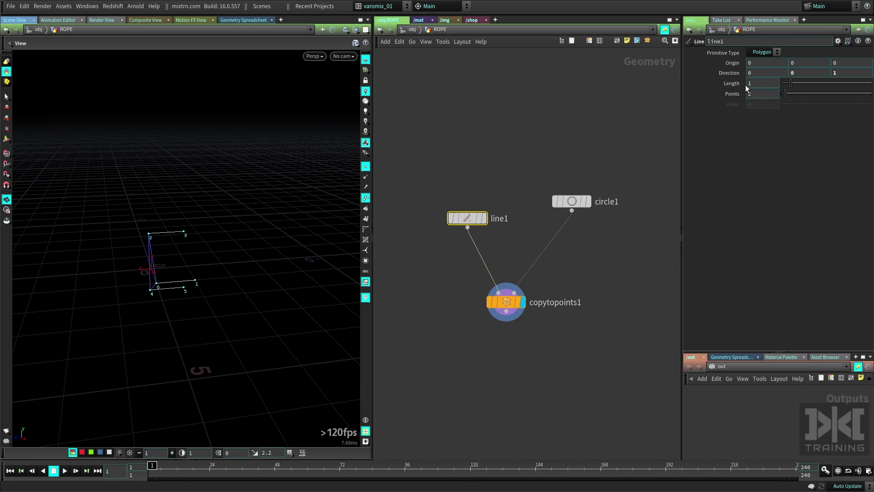
{"action": "type", "text": "0"}
{"action": "key", "text": "Return"}
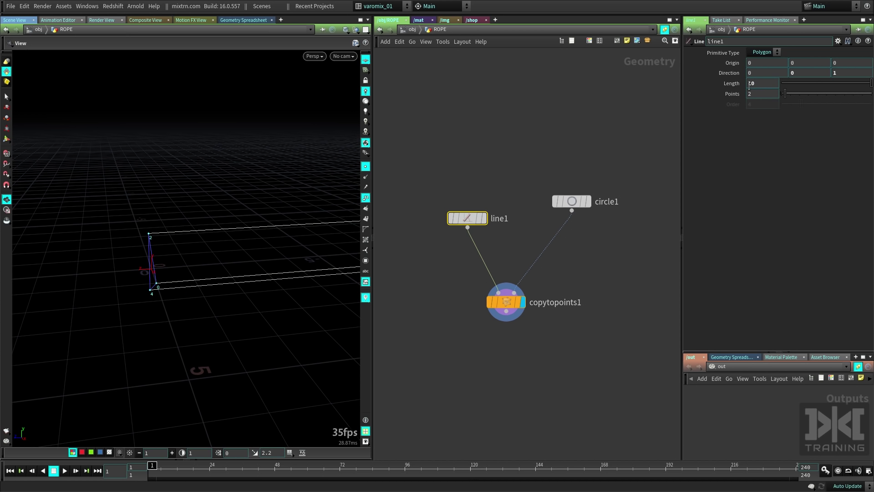
{"action": "middle_click_drag", "start_coordinate": [274, 242], "coordinate": [91, 246], "text": "alt"}
{"action": "right_click_drag", "start_coordinate": [91, 245], "coordinate": [206, 260], "text": "alt"}
{"action": "middle_click_drag", "start_coordinate": [206, 260], "coordinate": [187, 232], "text": "alt"}
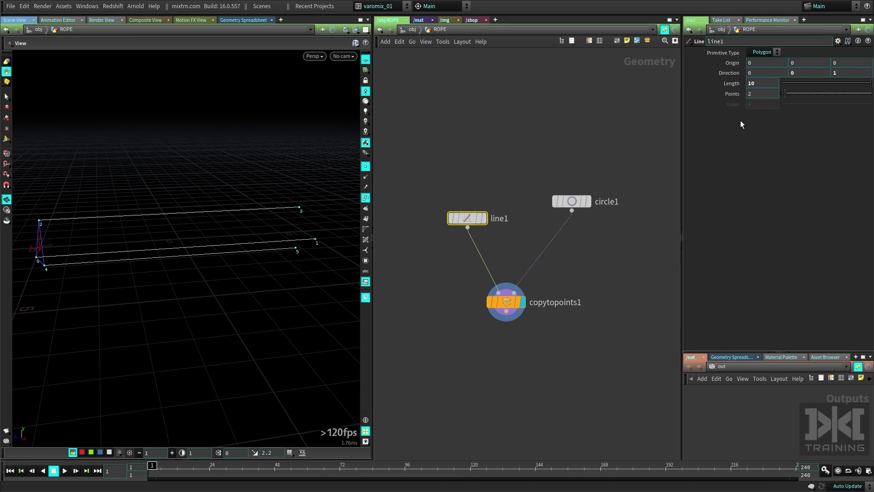
Set the line's number of points to 50
{"action": "type", "text": "50"}
{"action": "key", "text": "Return"}
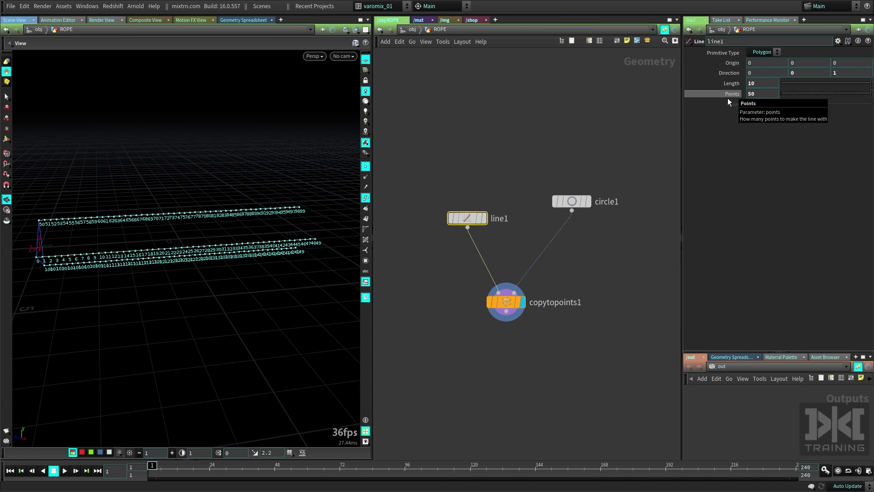
{"action": "left_click_drag", "start_coordinate": [164, 250], "coordinate": [173, 279]}
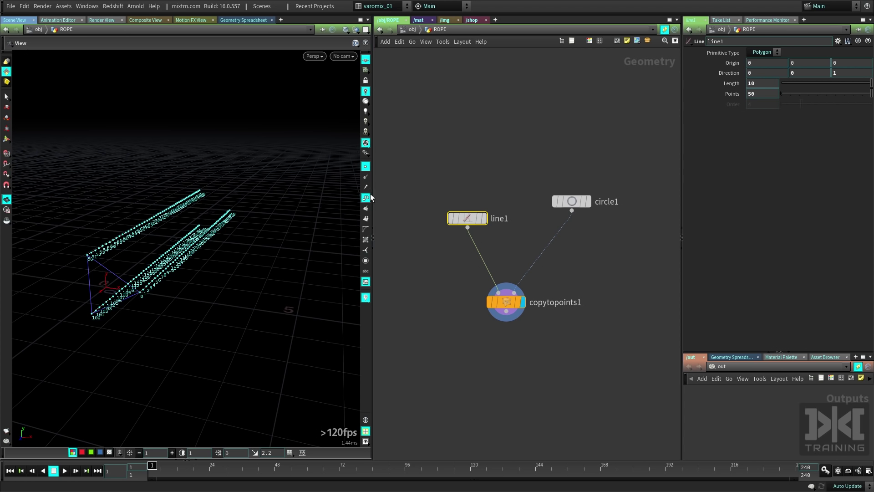
Append a PolyWire node to the Copy to Points node, display it, and hide the viewport's point markers and numbers
{"action": "middle_click_drag", "start_coordinate": [521, 367], "coordinate": [502, 257]}
{"action": "key", "text": "Tab"}
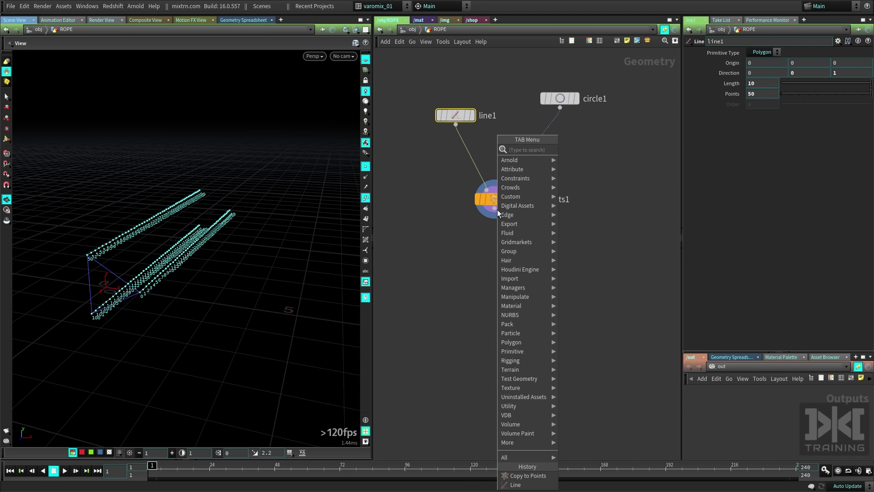
{"action": "type", "text": "pol"}
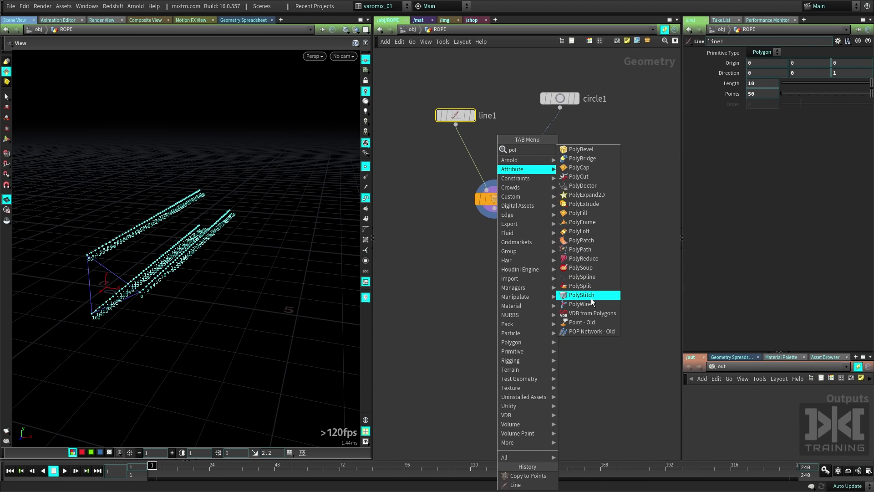
{"action": "left_click", "coordinate": [588, 303]}
{"action": "left_click", "coordinate": [493, 257]}
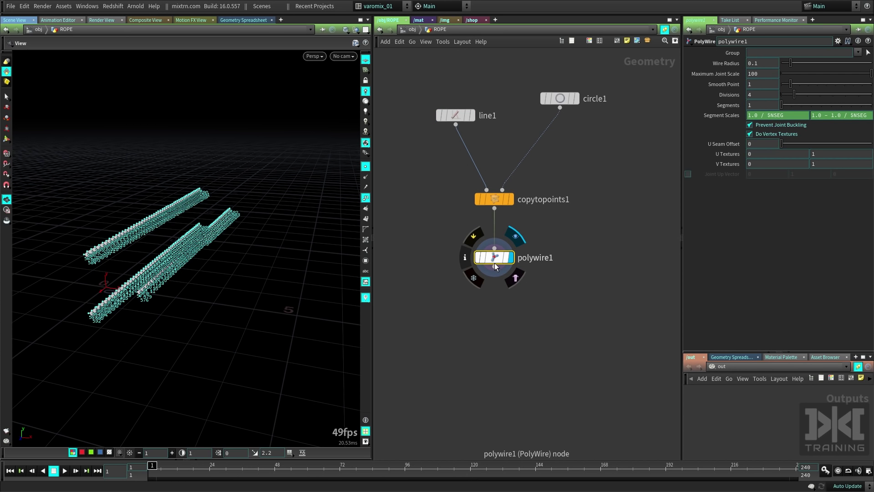
{"action": "left_click", "coordinate": [365, 197]}
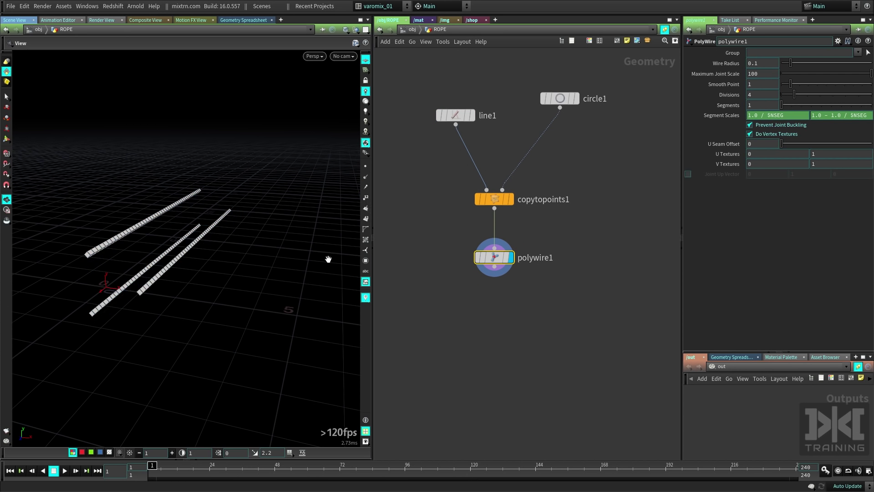
{"action": "mouse_move", "coordinate": [327, 258]}
{"action": "left_mouse_down"}
{"action": "mouse_move", "coordinate": [171, 282]}
{"action": "mouse_move", "coordinate": [223, 269]}
{"action": "mouse_move", "coordinate": [185, 275]}
{"action": "mouse_move", "coordinate": [129, 261]}
{"action": "mouse_move", "coordinate": [136, 273]}
{"action": "mouse_move", "coordinate": [184, 267]}
{"action": "mouse_move", "coordinate": [150, 250]}
{"action": "left_mouse_up"}
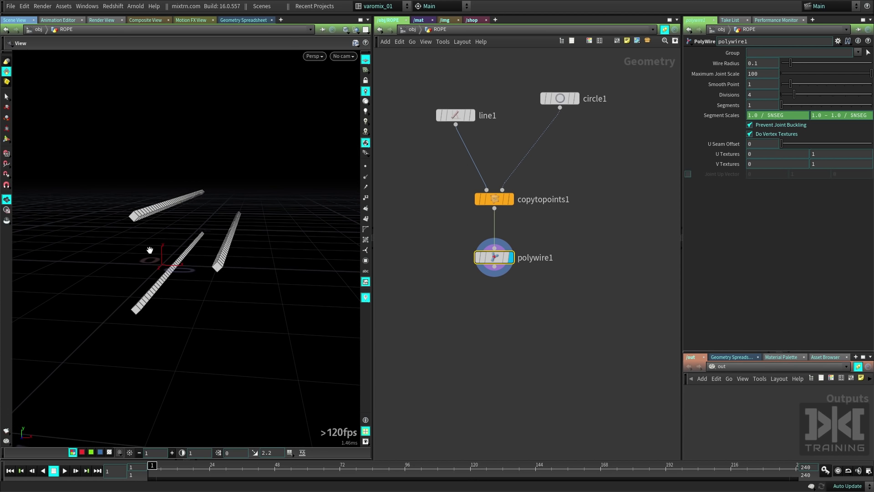
Set the PolyWire node's divisions to 8 and its wire radius to 0.5
{"action": "left_click", "coordinate": [760, 96]}
{"action": "type", "text": "8"}
{"action": "key", "text": "Return"}
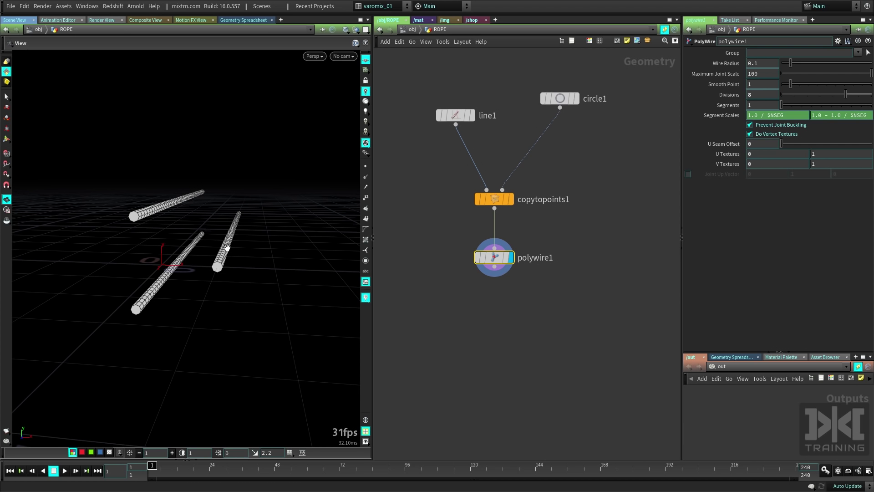
{"action": "left_click", "coordinate": [752, 63]}
{"action": "type", "text": "0.5"}
{"action": "key", "text": "Return"}
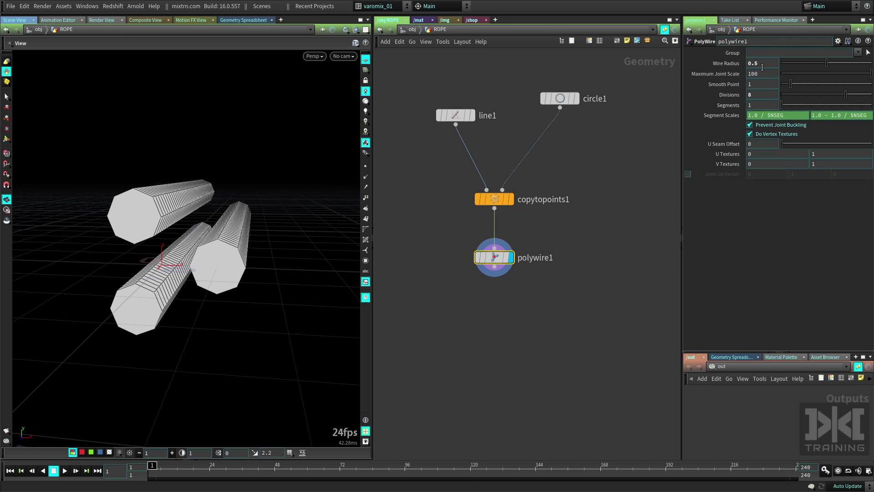
{"action": "left_click_drag", "start_coordinate": [205, 271], "coordinate": [202, 252]}
Reduce the circle's radius to 0.5 in both directions so the three strands sit close together
{"action": "left_click", "coordinate": [559, 98]}
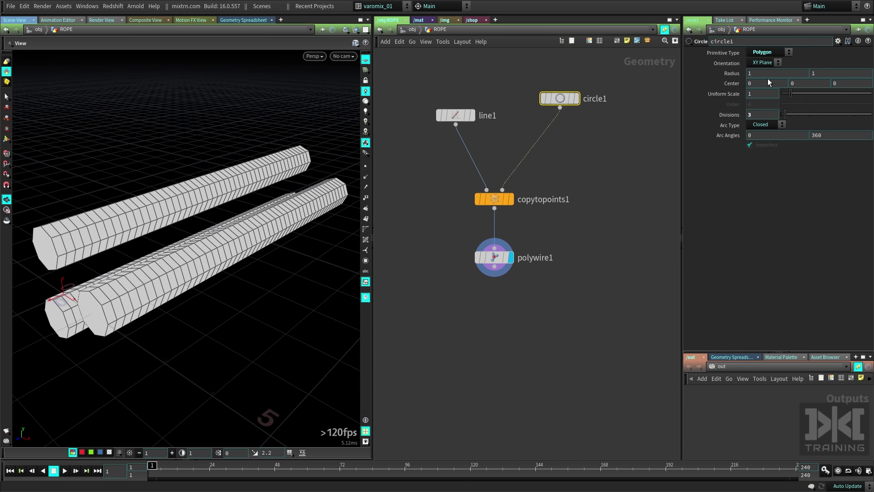
{"action": "middle_click_drag", "start_coordinate": [731, 73], "coordinate": [702, 76]}
{"action": "left_click_drag", "start_coordinate": [191, 278], "coordinate": [208, 251], "text": "alt"}
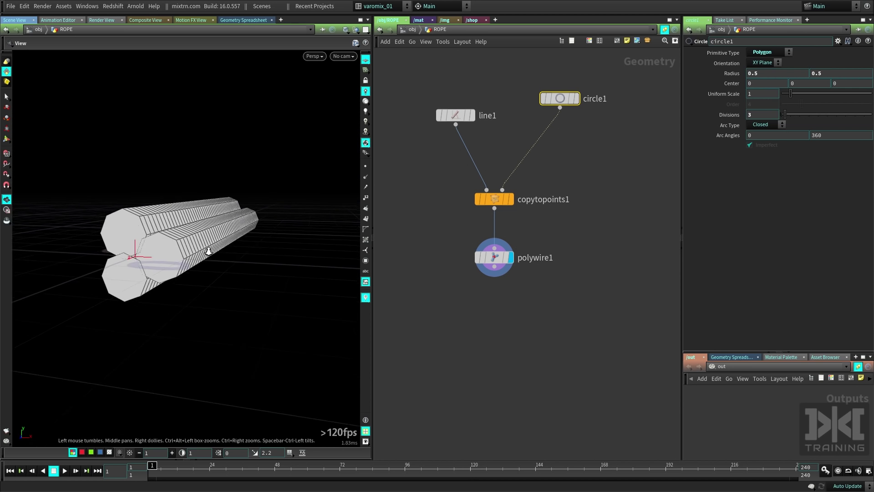
{"action": "right_click_drag", "start_coordinate": [208, 251], "coordinate": [226, 261]}
{"action": "left_click_drag", "start_coordinate": [226, 262], "coordinate": [202, 276]}
Move the PolyWire node lower and insert a Twist node between it and the Copy to Points node
{"action": "left_click_drag", "start_coordinate": [496, 262], "coordinate": [495, 340]}
{"action": "key", "text": "Tab"}
{"action": "type", "text": "t"}
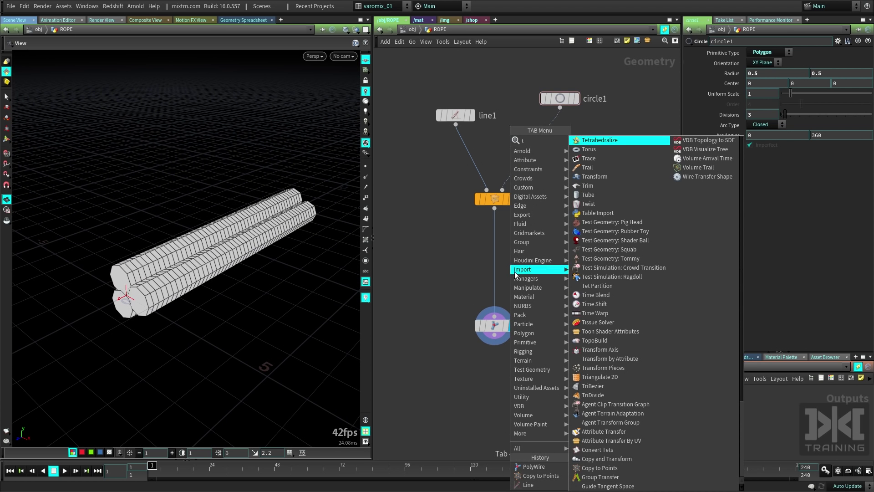
{"action": "type", "text": "wi"}
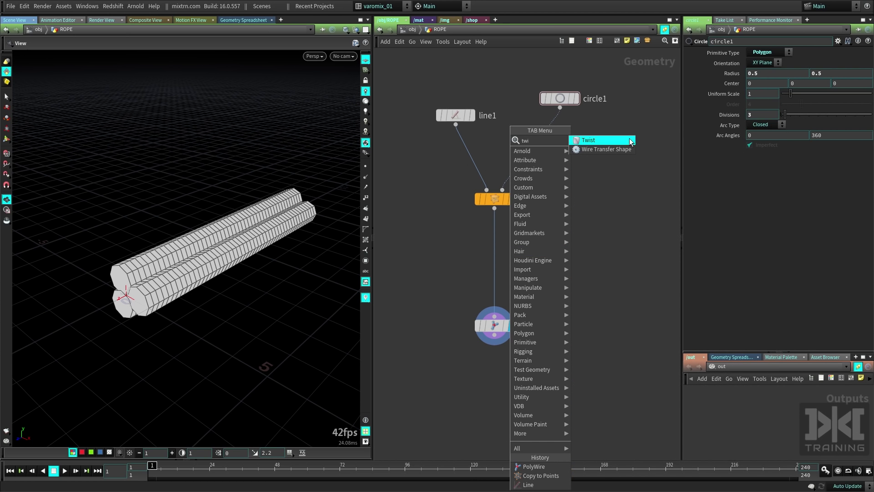
{"action": "left_click", "coordinate": [595, 137]}
{"action": "left_click", "coordinate": [501, 246]}
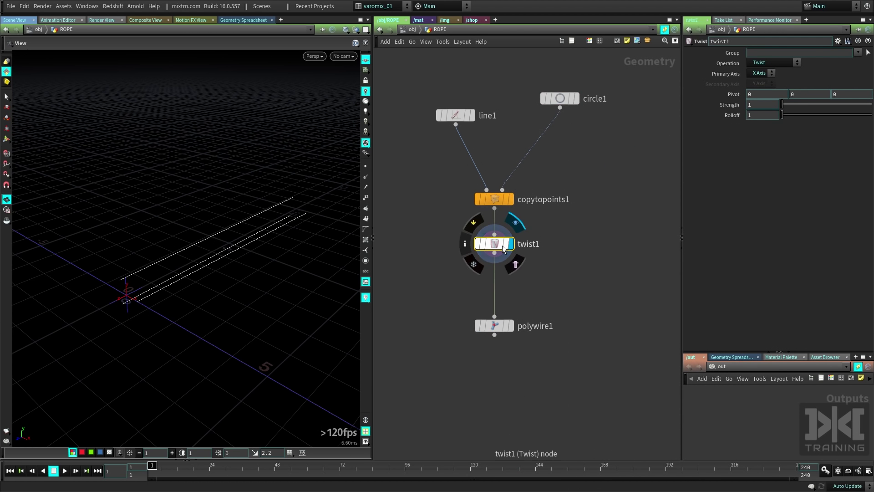
{"action": "left_click_drag", "start_coordinate": [175, 327], "coordinate": [193, 230], "text": "alt"}
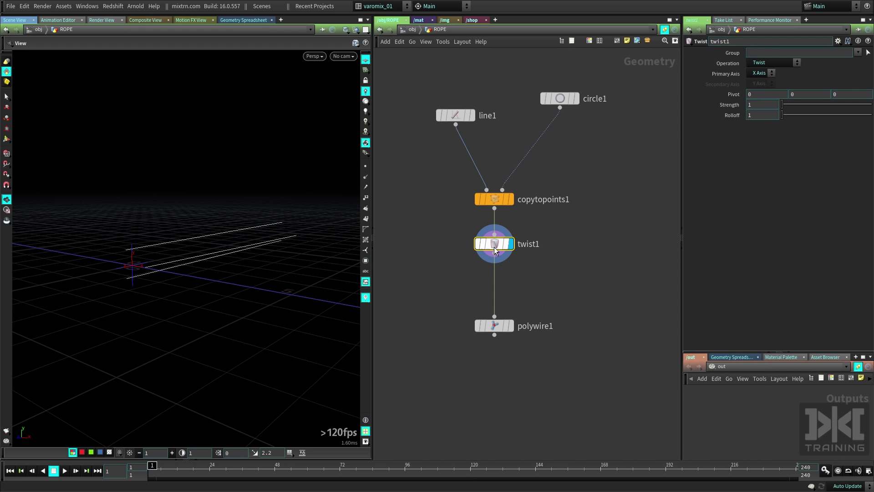
{"action": "left_click_drag", "start_coordinate": [493, 246], "coordinate": [497, 253]}
Set the Twist node's primary axis to Z Axis and raise its strength to 55
{"action": "left_click", "coordinate": [510, 325]}
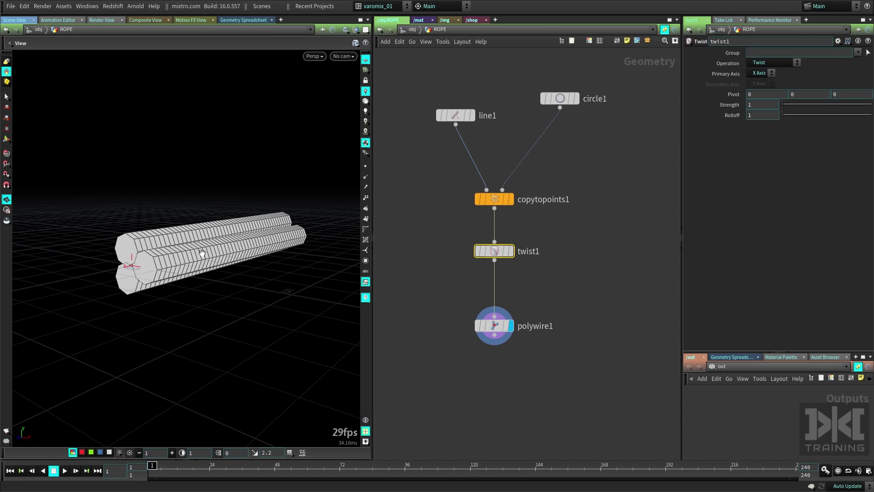
{"action": "left_click", "coordinate": [510, 251]}
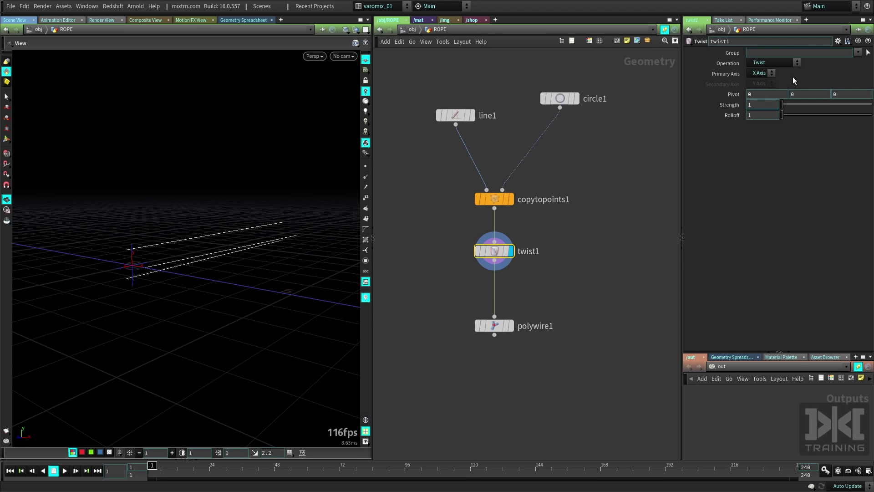
{"action": "left_click_drag", "start_coordinate": [206, 240], "coordinate": [29, 428]}
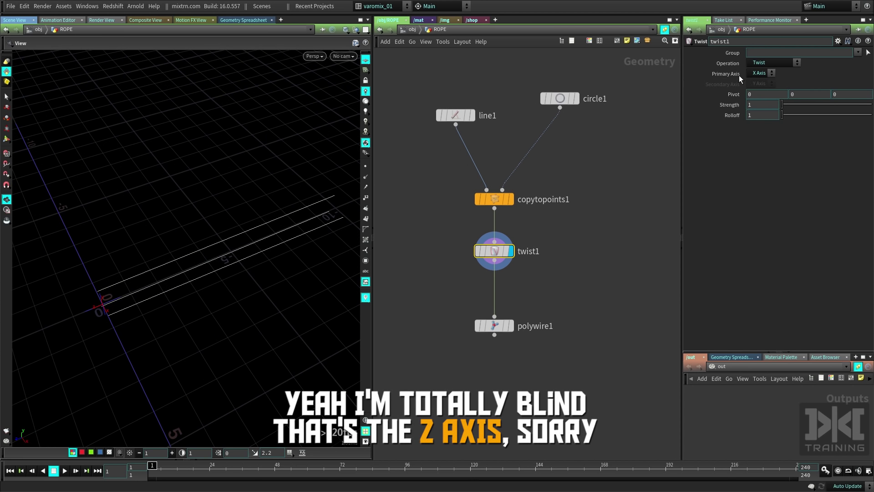
{"action": "left_click", "coordinate": [758, 74]}
{"action": "left_click", "coordinate": [757, 100]}
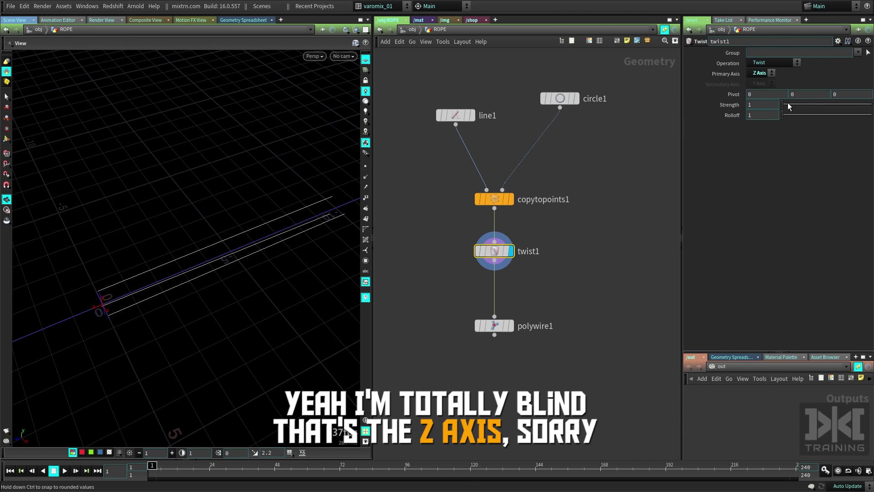
{"action": "left_click_drag", "start_coordinate": [783, 105], "coordinate": [795, 103]}
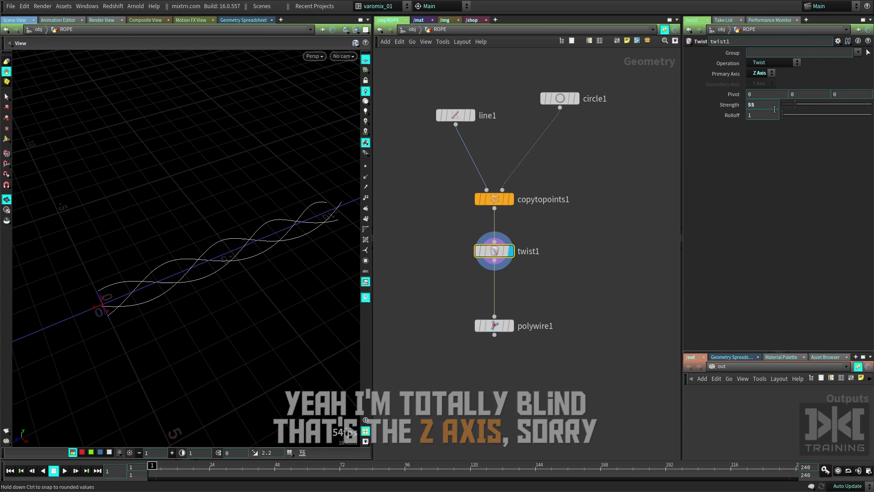
{"action": "left_click_drag", "start_coordinate": [253, 298], "coordinate": [264, 259], "text": "alt"}
Display the PolyWire result, try several twist strengths, and set the Twist node's strength to 70
{"action": "left_click", "coordinate": [510, 325]}
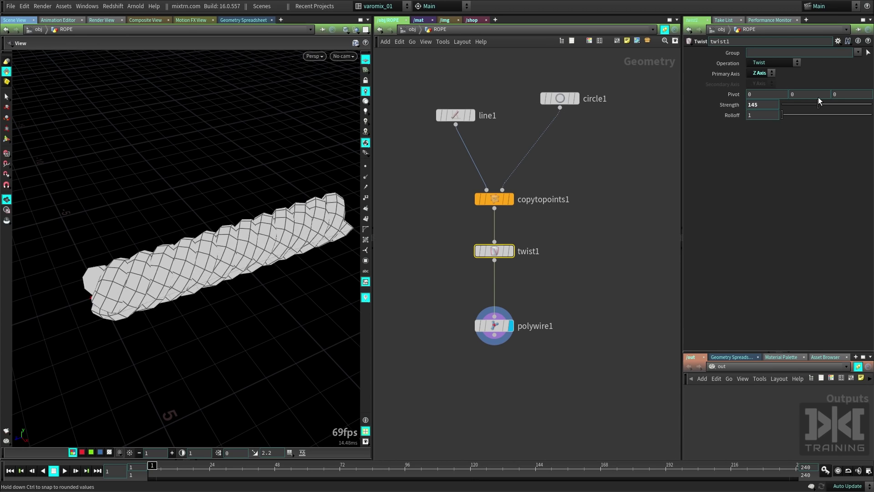
{"action": "mouse_move", "coordinate": [797, 107]}
{"action": "left_mouse_down"}
{"action": "mouse_move", "coordinate": [804, 100]}
{"action": "mouse_move", "coordinate": [792, 106]}
{"action": "mouse_move", "coordinate": [796, 97]}
{"action": "mouse_move", "coordinate": [823, 92]}
{"action": "mouse_move", "coordinate": [798, 96]}
{"action": "left_mouse_up"}
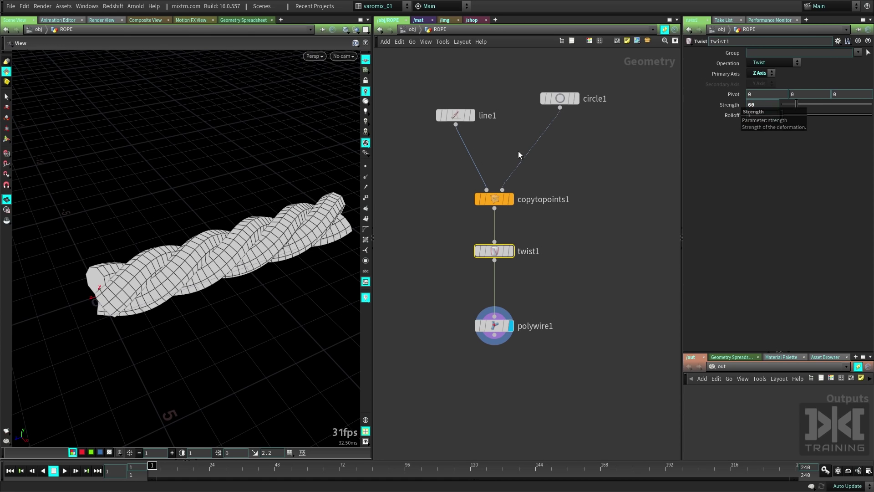
{"action": "left_click_drag", "start_coordinate": [255, 236], "coordinate": [273, 236]}
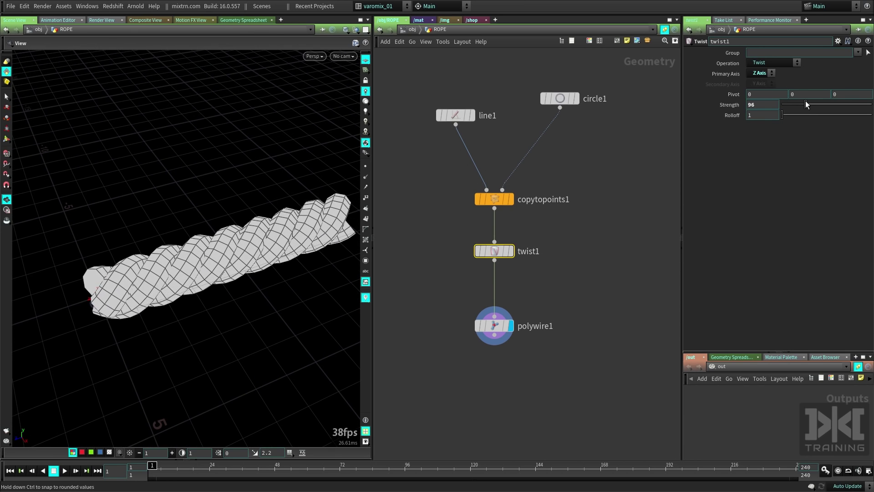
{"action": "mouse_move", "coordinate": [806, 104]}
{"action": "left_mouse_down"}
{"action": "mouse_move", "coordinate": [797, 105]}
{"action": "mouse_move", "coordinate": [814, 106]}
{"action": "mouse_move", "coordinate": [802, 105]}
{"action": "left_mouse_up"}
{"action": "left_click", "coordinate": [769, 103]}
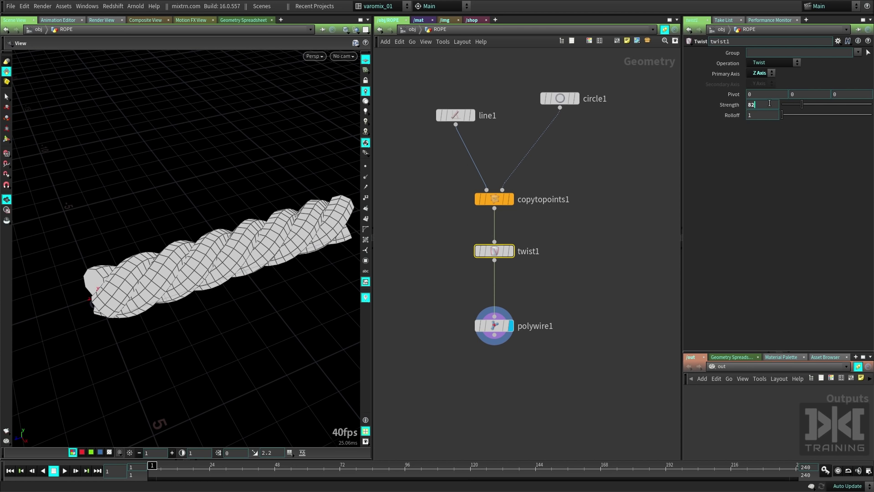
{"action": "type", "text": "70"}
{"action": "key", "text": "Return"}
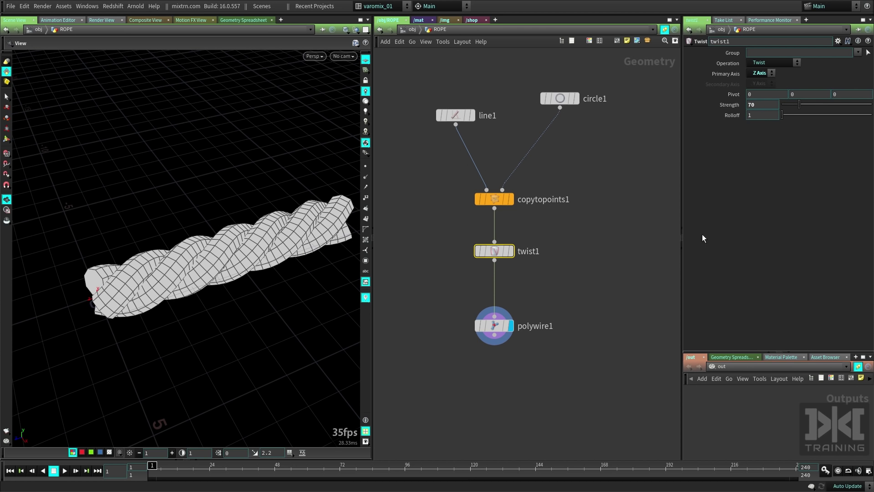
{"action": "mouse_move", "coordinate": [273, 255]}
{"action": "left_mouse_down"}
{"action": "mouse_move", "coordinate": [249, 255]}
{"action": "mouse_move", "coordinate": [322, 237]}
{"action": "mouse_move", "coordinate": [289, 229]}
{"action": "mouse_move", "coordinate": [265, 262]}
{"action": "mouse_move", "coordinate": [306, 250]}
{"action": "mouse_move", "coordinate": [282, 248]}
{"action": "left_mouse_up"}
Append a Subdivide node after the PolyWire node and display its result
{"action": "middle_click_drag", "start_coordinate": [463, 386], "coordinate": [471, 296]}
{"action": "key", "text": "Tab"}
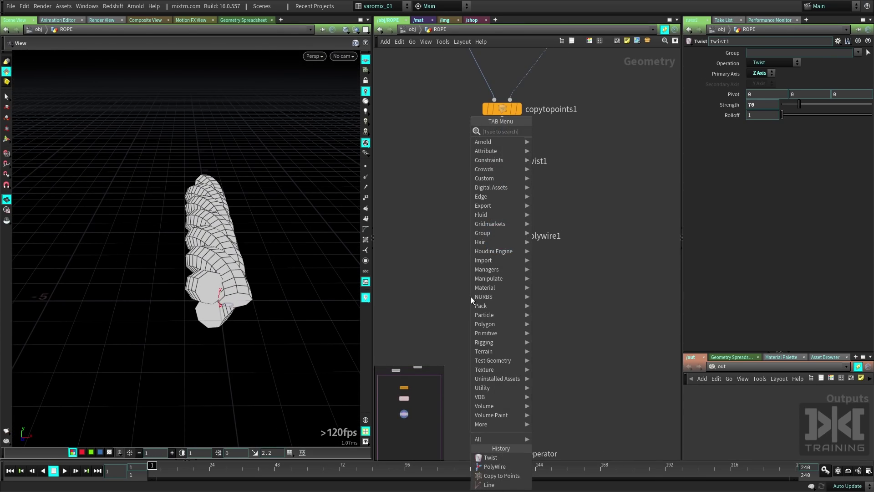
{"action": "type", "text": "sub"}
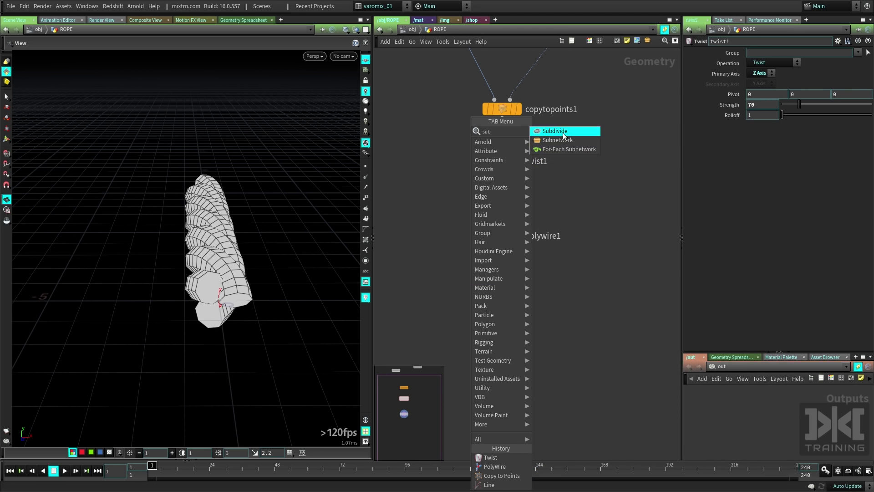
{"action": "left_click", "coordinate": [562, 132]}
{"action": "left_click", "coordinate": [489, 307]}
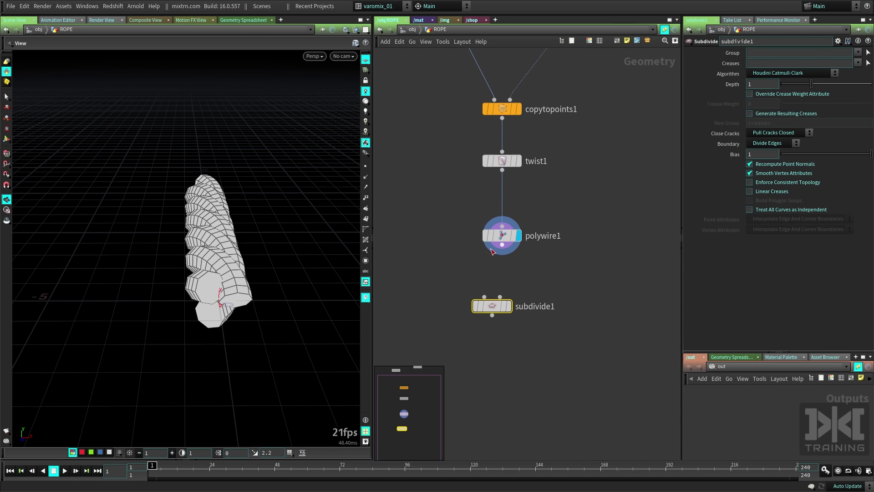
{"action": "left_click", "coordinate": [511, 306]}
Shade the rope smoothly without wireframe under high-quality lighting, and inspect its strands from several angles
{"action": "left_click_drag", "start_coordinate": [297, 237], "coordinate": [361, 157]}
{"action": "left_click", "coordinate": [366, 126]}
{"action": "left_click_drag", "start_coordinate": [298, 252], "coordinate": [160, 262]}
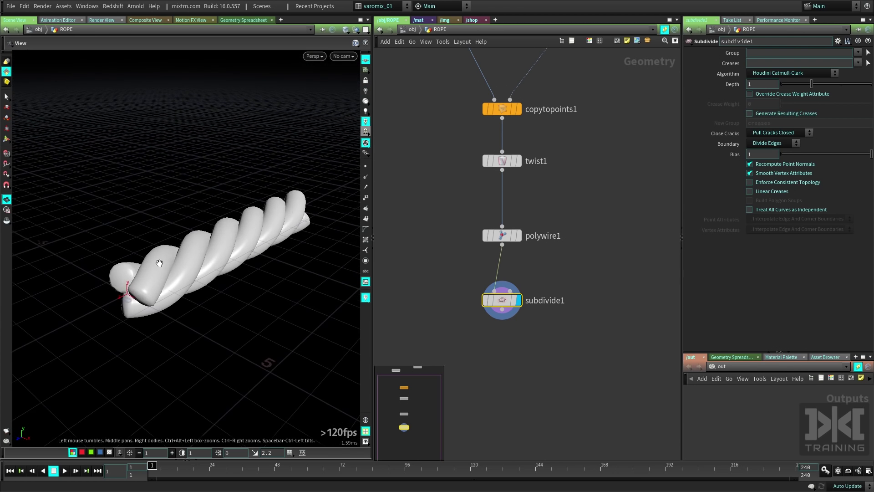
{"action": "right_click_drag", "start_coordinate": [160, 261], "coordinate": [273, 255]}
{"action": "left_click_drag", "start_coordinate": [273, 255], "coordinate": [233, 246]}
{"action": "right_click_drag", "start_coordinate": [233, 246], "coordinate": [187, 275]}
{"action": "left_click_drag", "start_coordinate": [188, 276], "coordinate": [250, 289]}
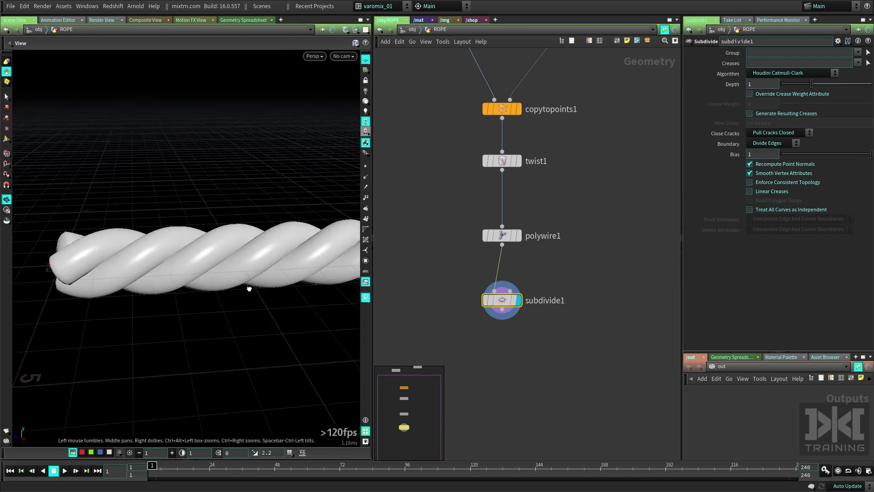
{"action": "right_click_drag", "start_coordinate": [250, 288], "coordinate": [214, 268]}
{"action": "left_click_drag", "start_coordinate": [214, 268], "coordinate": [192, 278]}
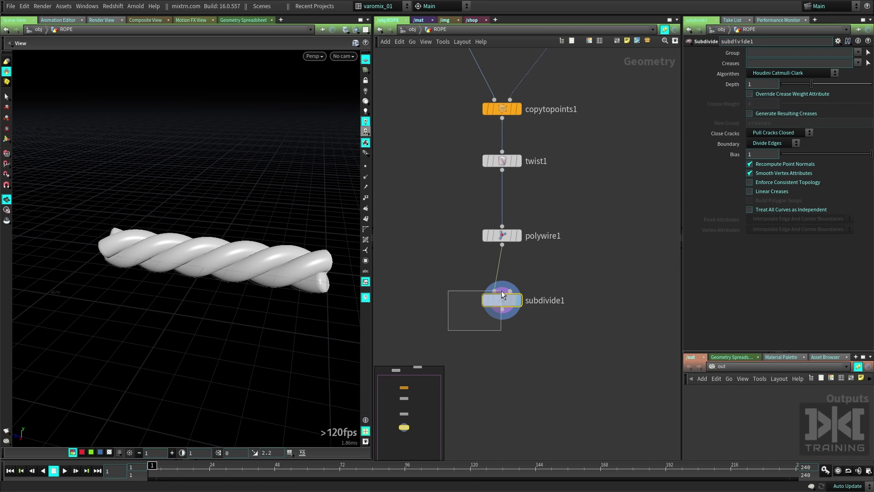
Delete the Subdivide node that follows the PolyWire node
{"action": "left_click_drag", "start_coordinate": [287, 289], "coordinate": [255, 277]}
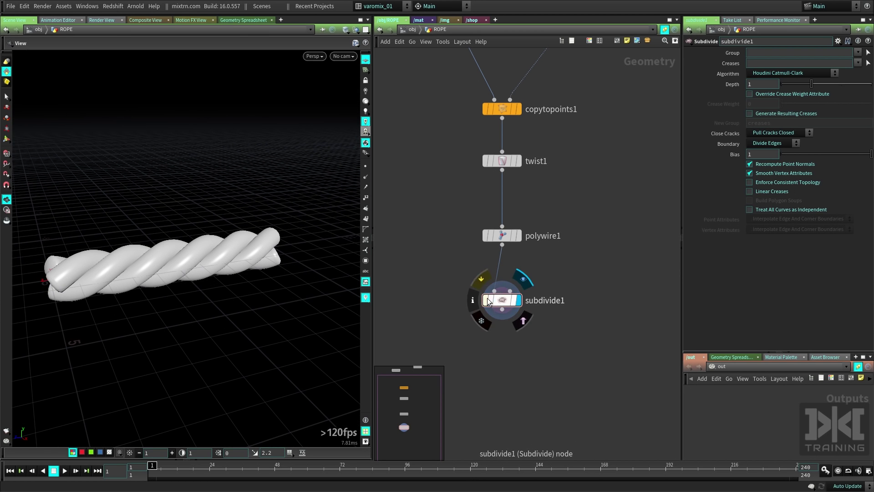
{"action": "left_click", "coordinate": [508, 300]}
{"action": "key", "text": "Delete"}
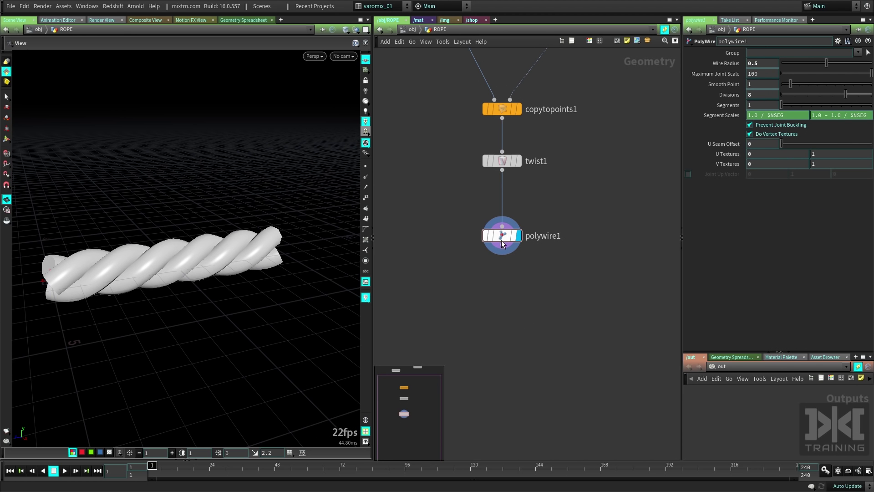
Move the PolyWire node closer to the Twist node and append a displayed UV Quick Shade node to check the UVs
{"action": "left_click_drag", "start_coordinate": [501, 238], "coordinate": [502, 209]}
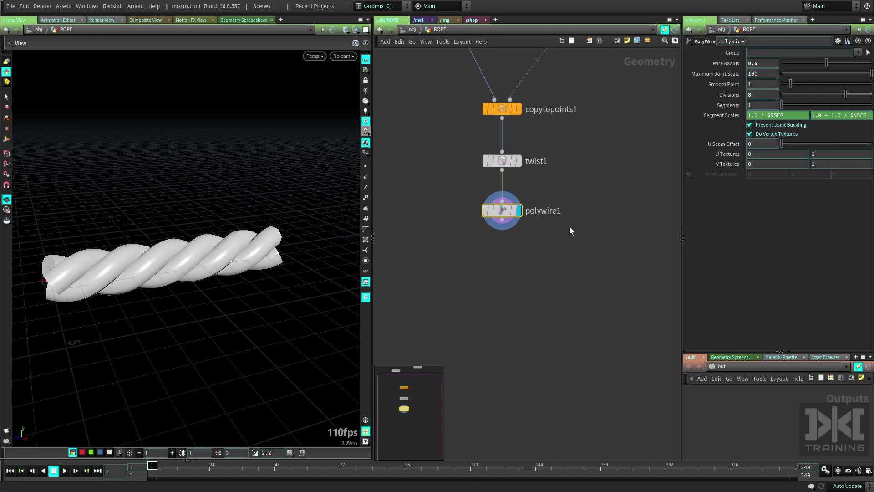
{"action": "key", "text": "Tab"}
{"action": "type", "text": "qui"}
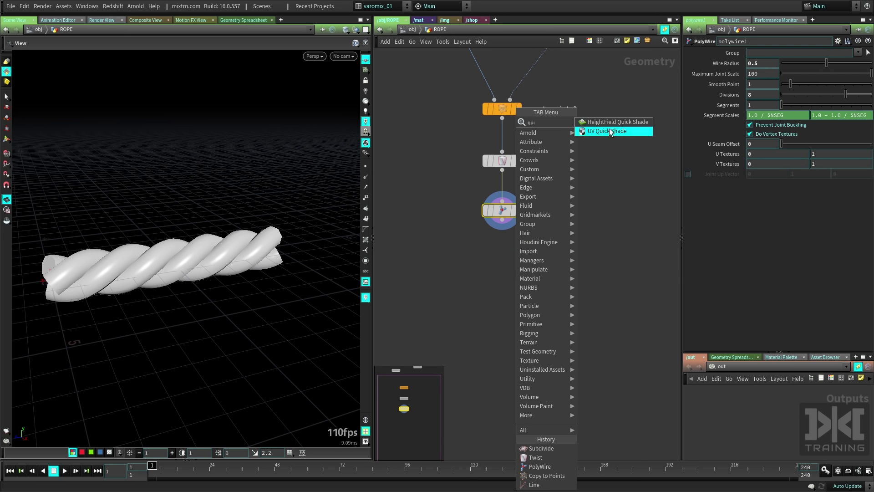
{"action": "left_click", "coordinate": [606, 132]}
{"action": "left_click", "coordinate": [487, 255]}
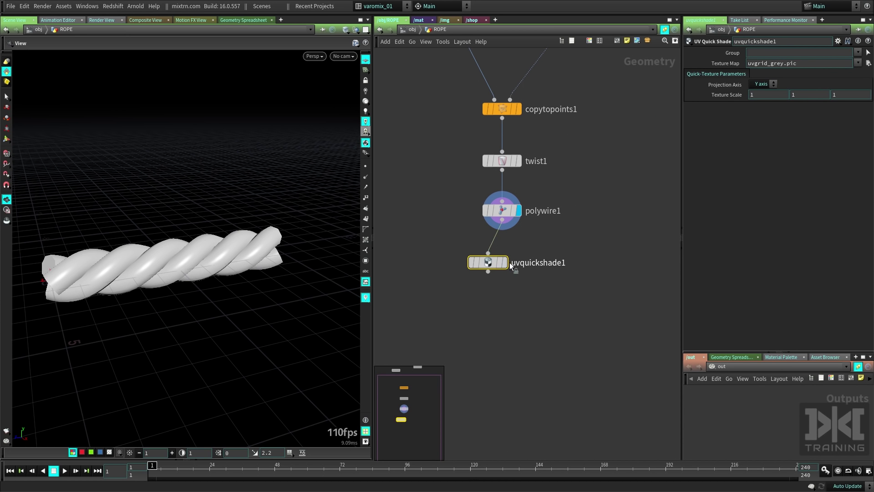
{"action": "left_click", "coordinate": [503, 262]}
{"action": "left_click_drag", "start_coordinate": [491, 264], "coordinate": [504, 258]}
{"action": "right_click_drag", "start_coordinate": [91, 278], "coordinate": [189, 309], "text": "alt"}
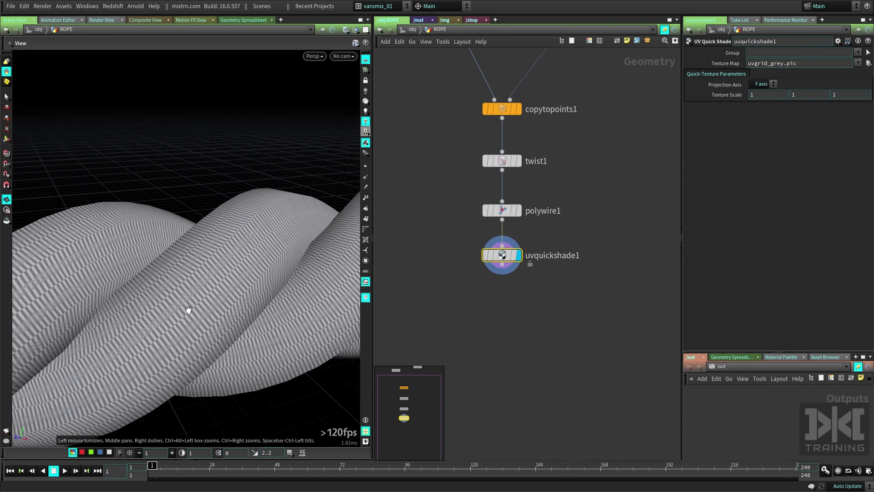
Inspect the UV grid texture on the rope strands up close, and delete the UV Quick Shade node after the PolyWire node
{"action": "left_click_drag", "start_coordinate": [188, 310], "coordinate": [201, 257]}
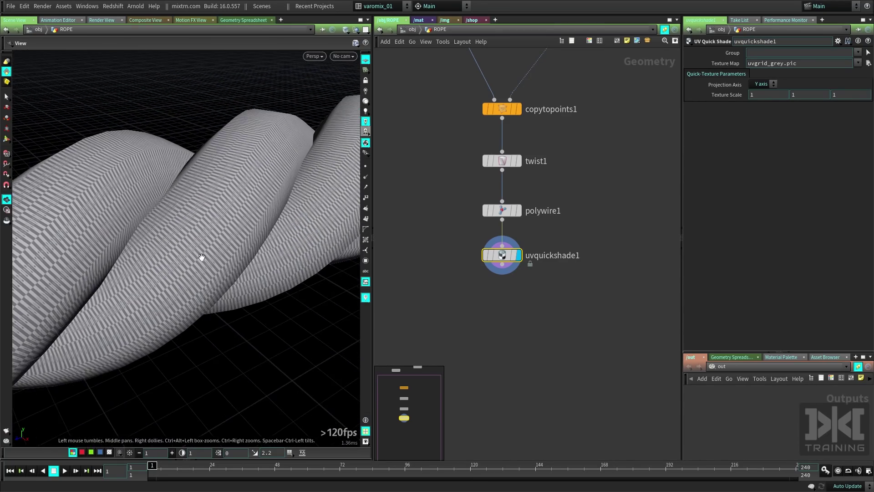
{"action": "mouse_move", "coordinate": [201, 258]}
{"action": "right_mouse_down"}
{"action": "mouse_move", "coordinate": [296, 257]}
{"action": "mouse_move", "coordinate": [248, 262]}
{"action": "right_mouse_up"}
{"action": "left_click_drag", "start_coordinate": [457, 240], "coordinate": [517, 268]}
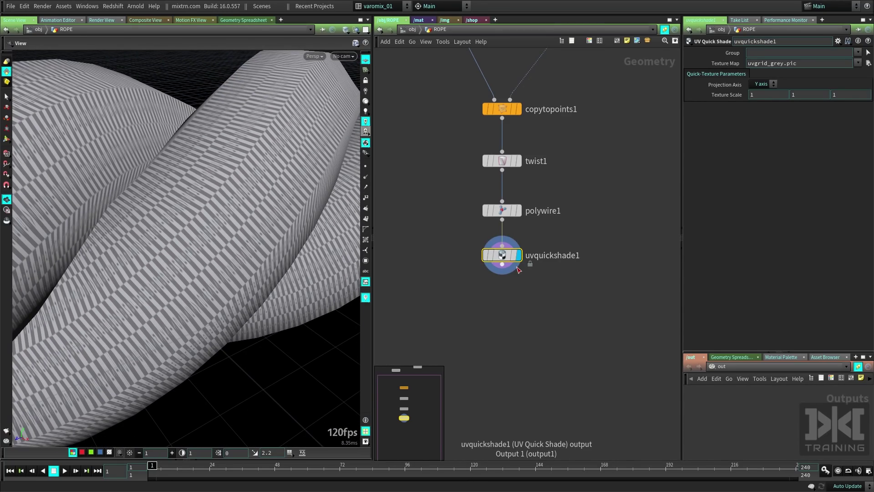
{"action": "key", "text": "Delete"}
{"action": "scroll", "coordinate": [351, 247], "scroll_direction": "down", "scroll_amount": 10}
{"action": "left_click_drag", "start_coordinate": [299, 263], "coordinate": [239, 277]}
Select the PolyWire node, examine its UV layout in the UV view and return to the perspective view of the rope
{"action": "left_click", "coordinate": [505, 207]}
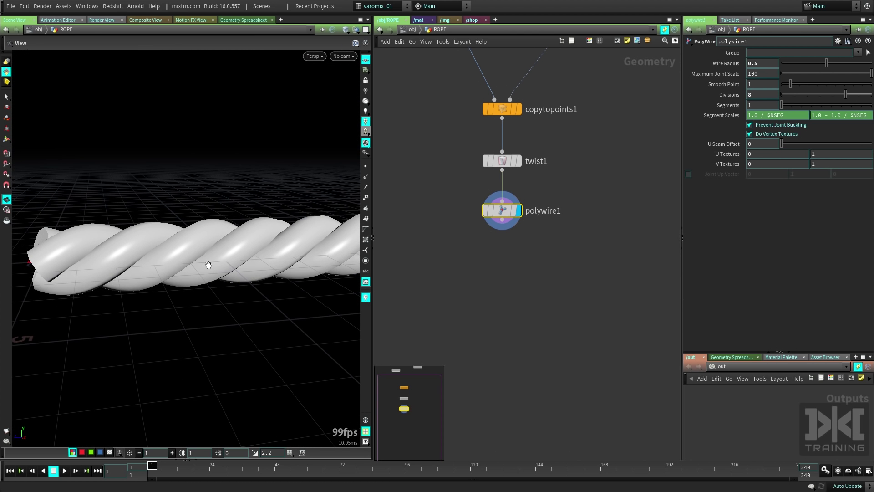
{"action": "key", "text": "space+5"}
{"action": "scroll", "coordinate": [294, 248], "scroll_direction": "down", "scroll_amount": 2}
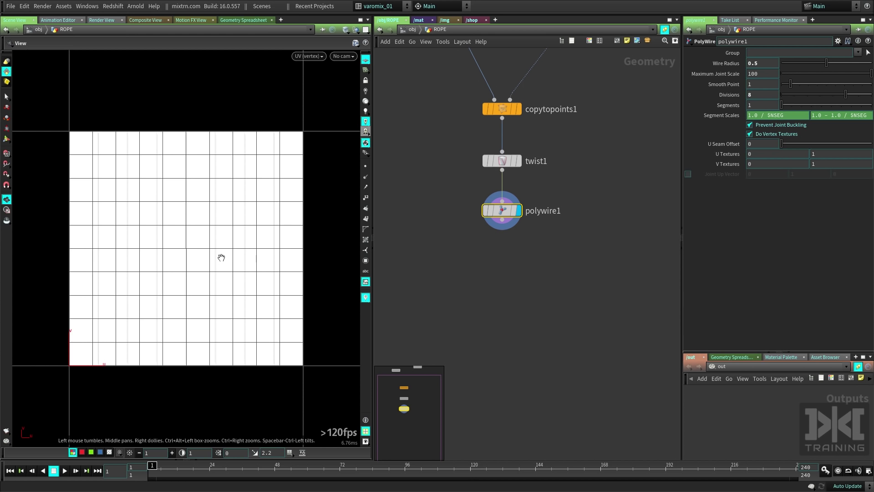
{"action": "key", "text": "space+1"}
{"action": "left_click_drag", "start_coordinate": [221, 250], "coordinate": [255, 303]}
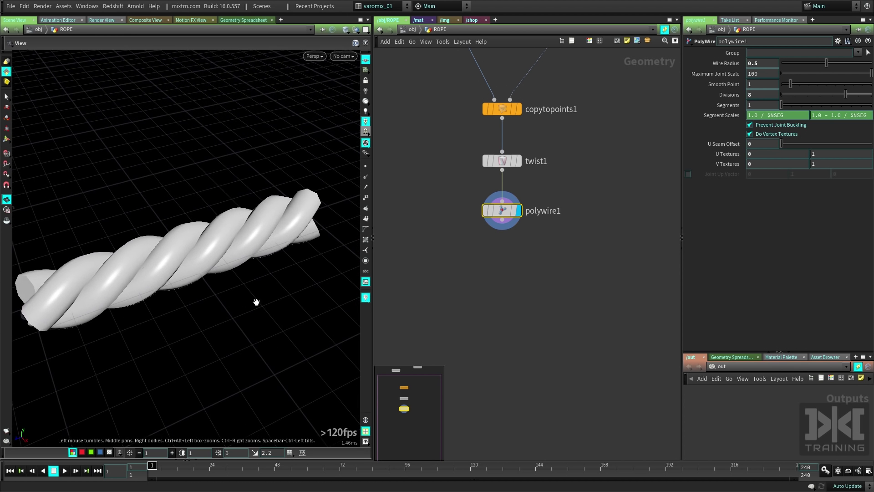
{"action": "scroll", "coordinate": [255, 303], "scroll_direction": "down", "scroll_amount": 3}
Increase the Length of the Line node to 28 and view the longer rope
{"action": "middle_click_drag", "start_coordinate": [596, 221], "coordinate": [625, 339]}
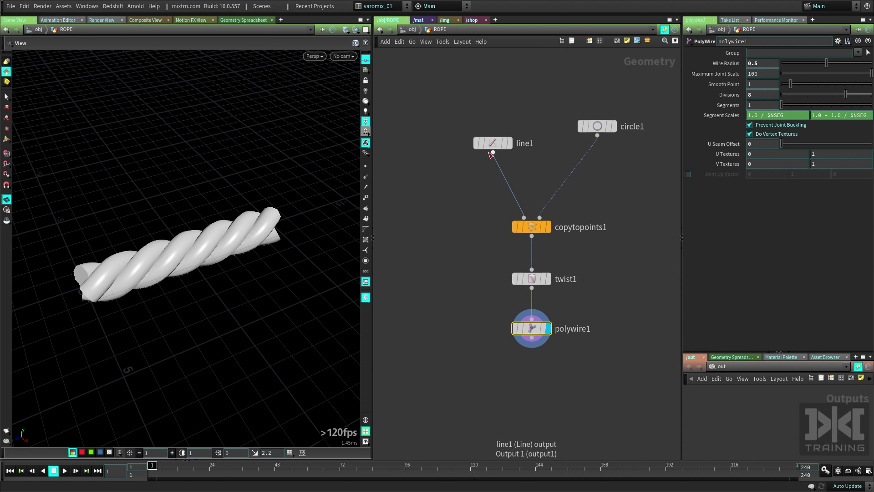
{"action": "left_click", "coordinate": [488, 133]}
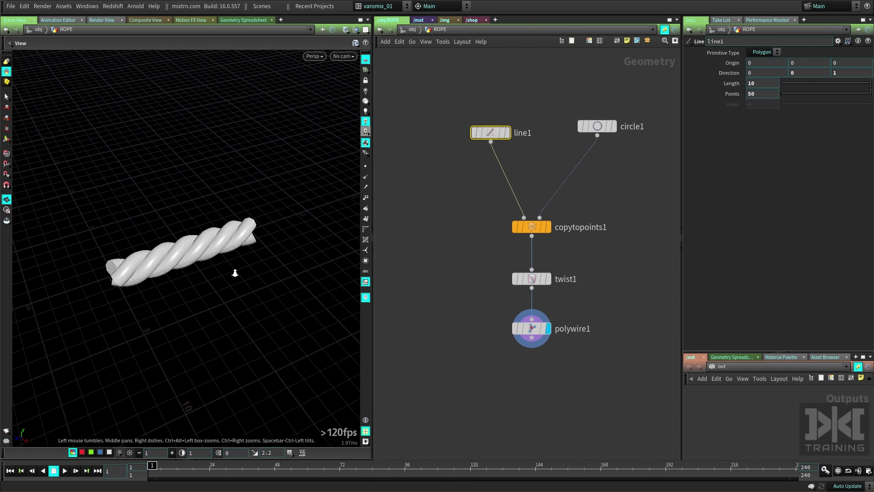
{"action": "scroll", "coordinate": [236, 269], "scroll_direction": "down", "scroll_amount": 5}
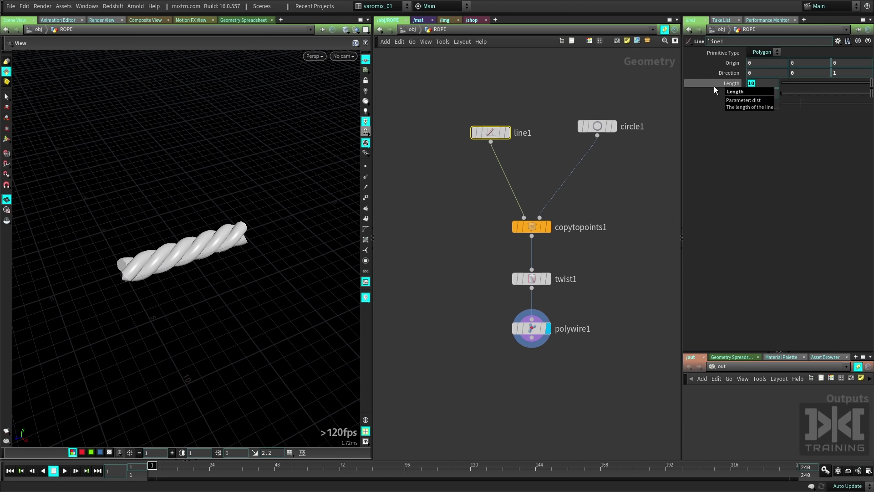
{"action": "mouse_move", "coordinate": [759, 84]}
{"action": "middle_mouse_down"}
{"action": "mouse_move", "coordinate": [759, 68]}
{"action": "mouse_move", "coordinate": [820, 73]}
{"action": "mouse_move", "coordinate": [757, 74]}
{"action": "middle_mouse_up"}
{"action": "middle_click_drag", "start_coordinate": [854, 76], "coordinate": [825, 65]}
{"action": "right_click_drag", "start_coordinate": [277, 301], "coordinate": [259, 308]}
{"action": "left_click_drag", "start_coordinate": [259, 309], "coordinate": [197, 333]}
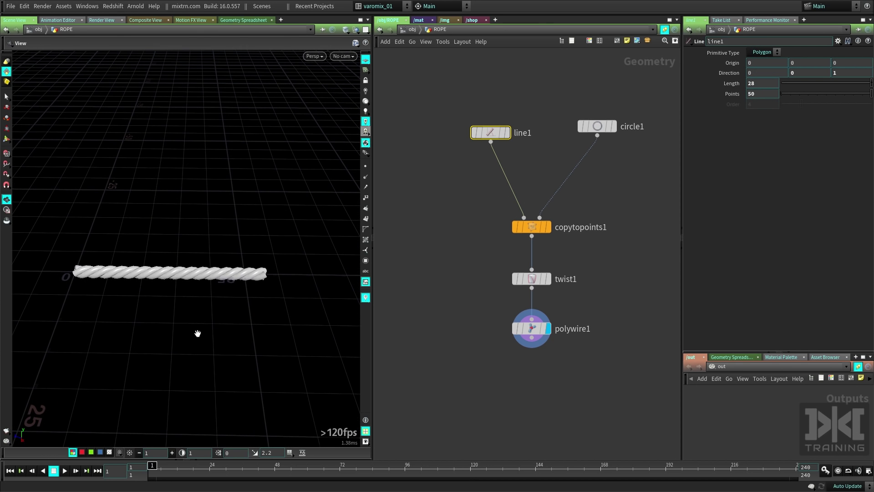
Extend the line's Length to 103.3 and examine the shape of the twisted strands up close
{"action": "middle_click_drag", "start_coordinate": [754, 83], "coordinate": [819, 53]}
{"action": "left_click_drag", "start_coordinate": [185, 351], "coordinate": [245, 320]}
{"action": "right_click_drag", "start_coordinate": [245, 320], "coordinate": [159, 233]}
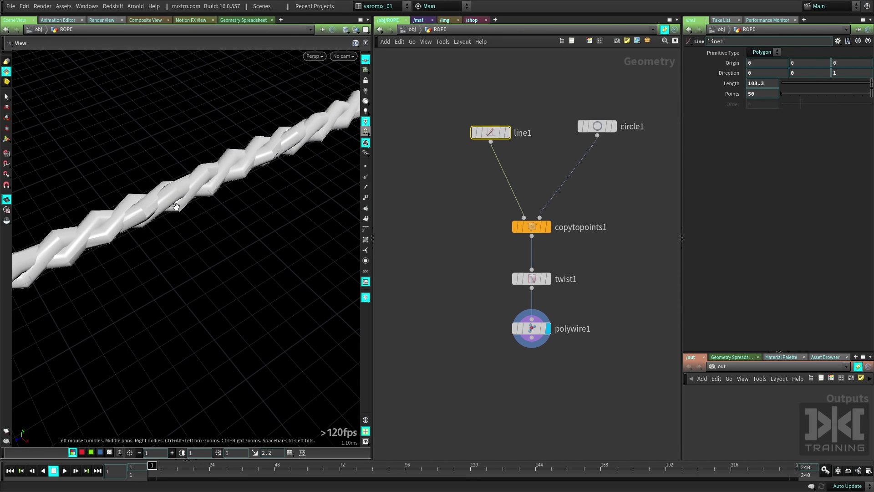
{"action": "middle_click_drag", "start_coordinate": [191, 180], "coordinate": [236, 261]}
{"action": "right_click_drag", "start_coordinate": [236, 261], "coordinate": [402, 222]}
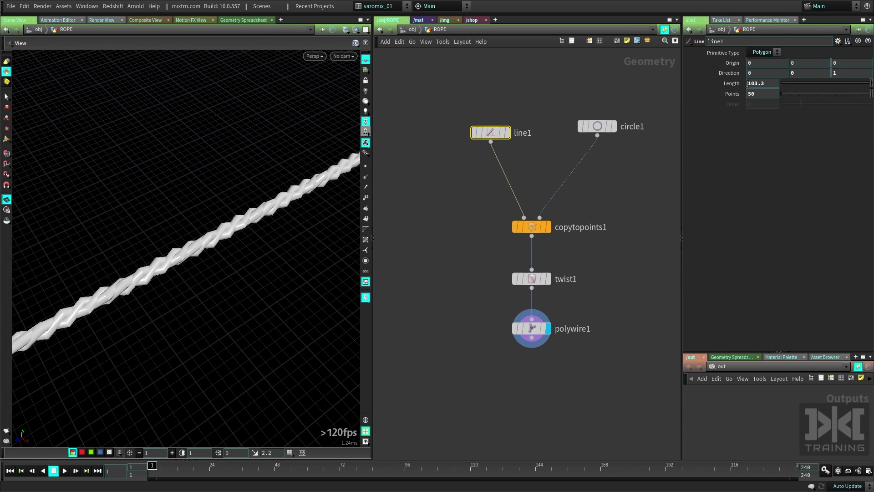
Set the line's Length back to 10 and bring the short rope into view
{"action": "left_click_drag", "start_coordinate": [769, 83], "coordinate": [734, 83]}
{"action": "type", "text": "10"}
{"action": "key", "text": "Return"}
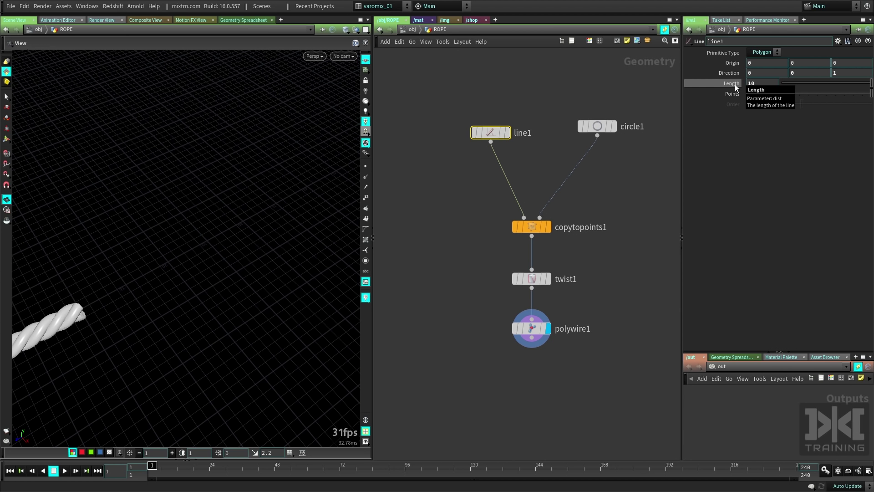
{"action": "middle_click_drag", "start_coordinate": [136, 325], "coordinate": [271, 265]}
{"action": "left_click_drag", "start_coordinate": [271, 265], "coordinate": [275, 277]}
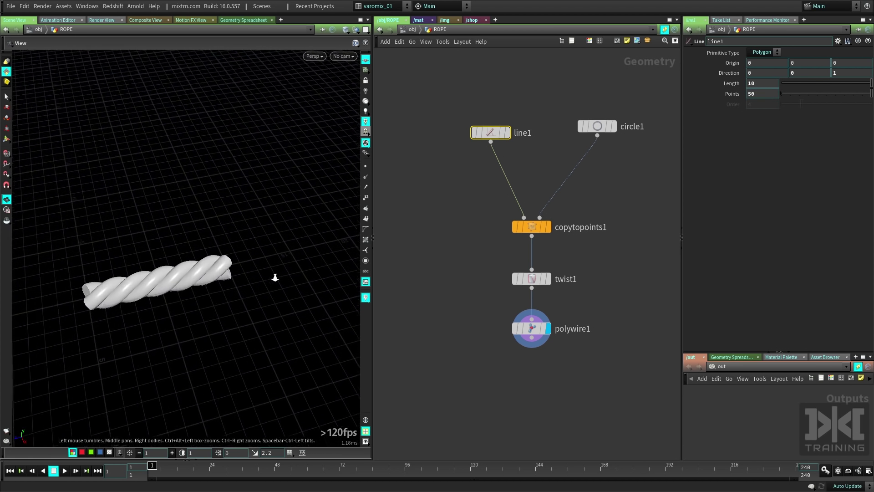
{"action": "right_click_drag", "start_coordinate": [275, 277], "coordinate": [346, 241]}
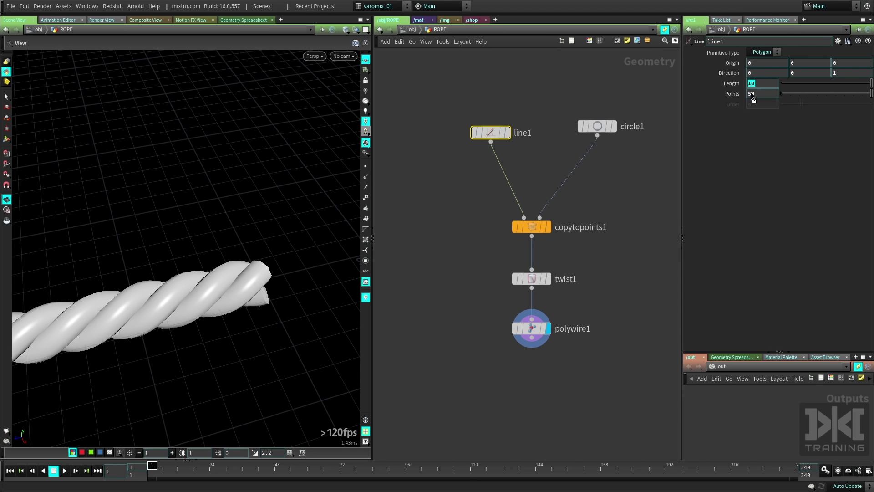
Drive the line's Points with a relative channel reference to its Length multiplied by five, using ch("dist")*5
{"action": "left_click_drag", "start_coordinate": [751, 95], "coordinate": [760, 96]}
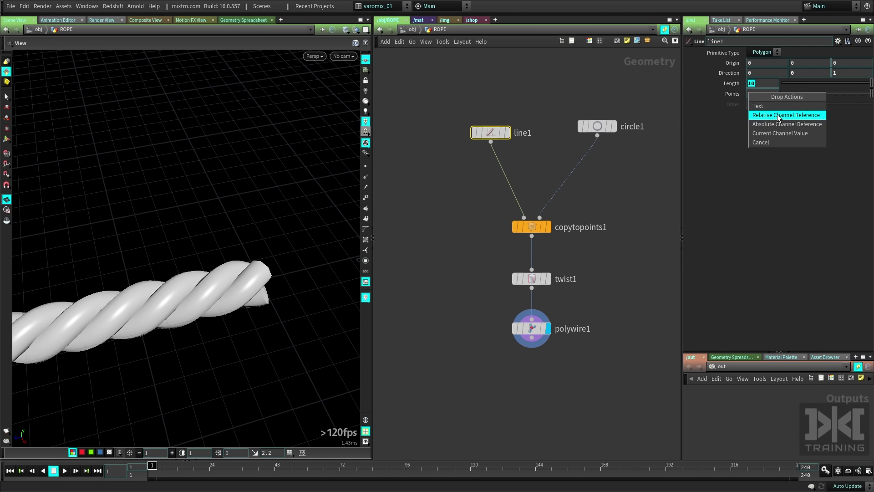
{"action": "left_click", "coordinate": [801, 116]}
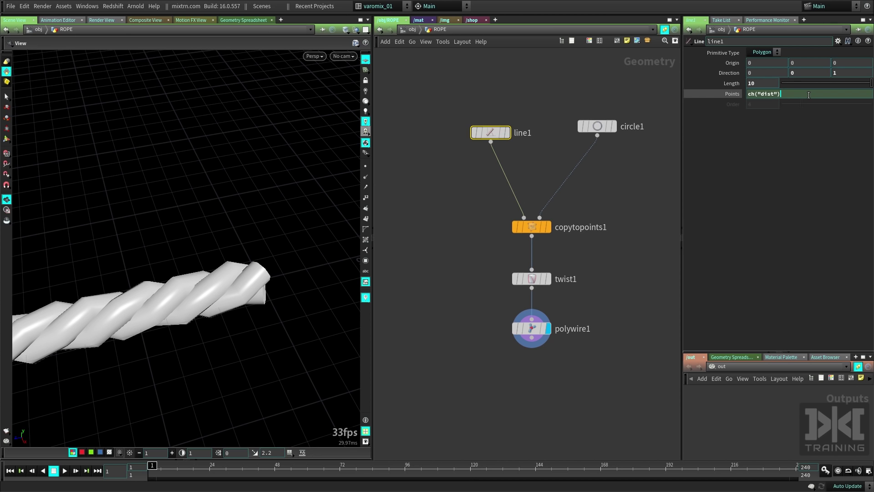
{"action": "key", "text": "Return"}
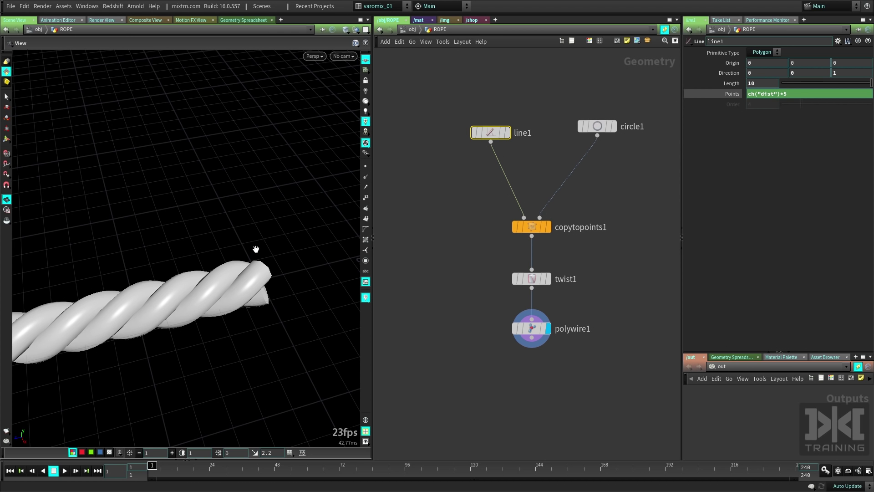
Show the wireframe over the shaded rope and inspect the segments along its strands
{"action": "key", "text": "shift+w"}
{"action": "mouse_move", "coordinate": [98, 353]}
{"action": "middle_mouse_down"}
{"action": "mouse_move", "coordinate": [241, 250]}
{"action": "mouse_move", "coordinate": [226, 255]}
{"action": "middle_mouse_up"}
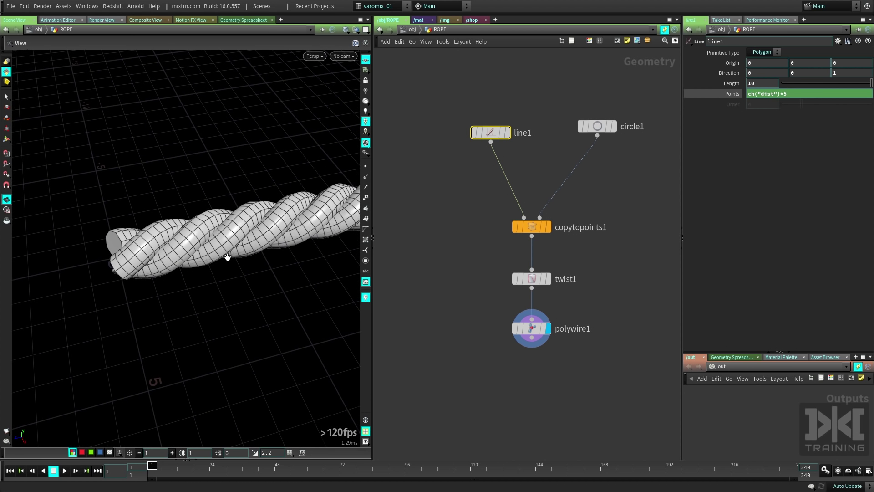
{"action": "key", "text": "shift+w"}
{"action": "key", "text": "shift+w"}
{"action": "key", "text": "shift+w"}
{"action": "key", "text": "shift+w"}
{"action": "key", "text": "shift+w"}
{"action": "key", "text": "shift+w"}
{"action": "left_click_drag", "start_coordinate": [227, 257], "coordinate": [216, 240]}
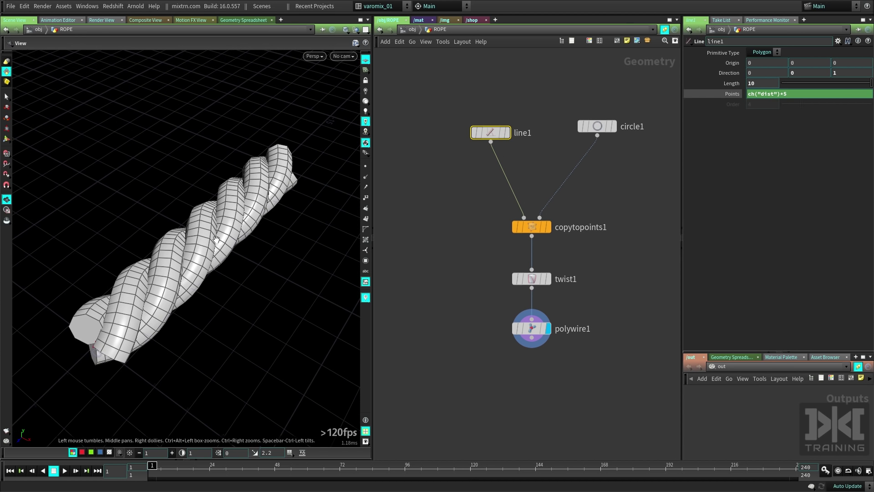
Display the evaluated Points value instead of its expression, and lengthen the line to 34 to test the link
{"action": "left_click", "coordinate": [733, 93]}
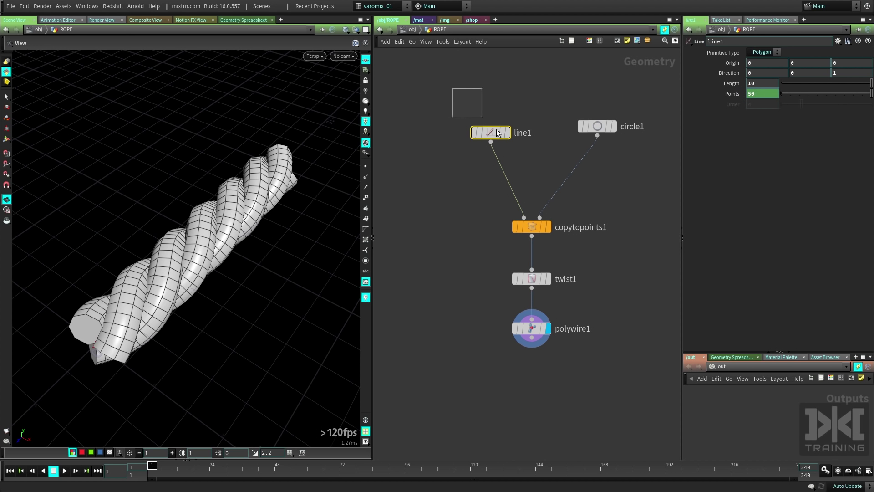
{"action": "right_click_drag", "start_coordinate": [279, 254], "coordinate": [172, 346]}
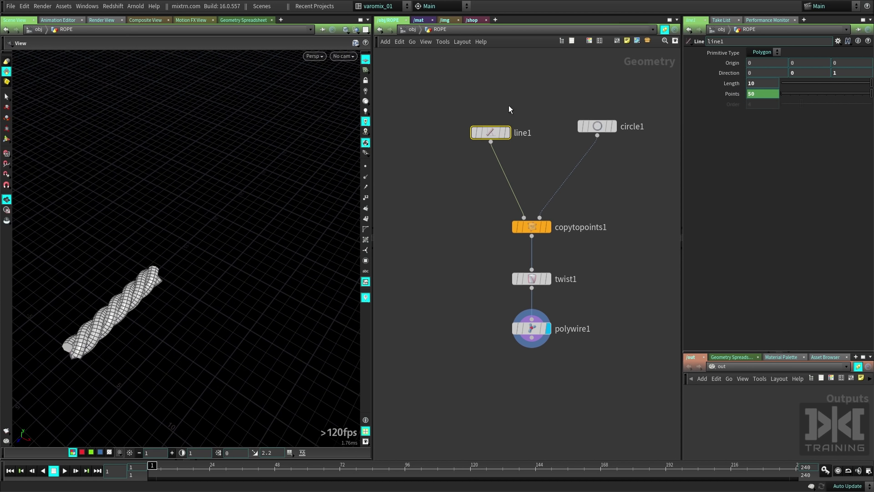
{"action": "middle_click_drag", "start_coordinate": [759, 84], "coordinate": [836, 68]}
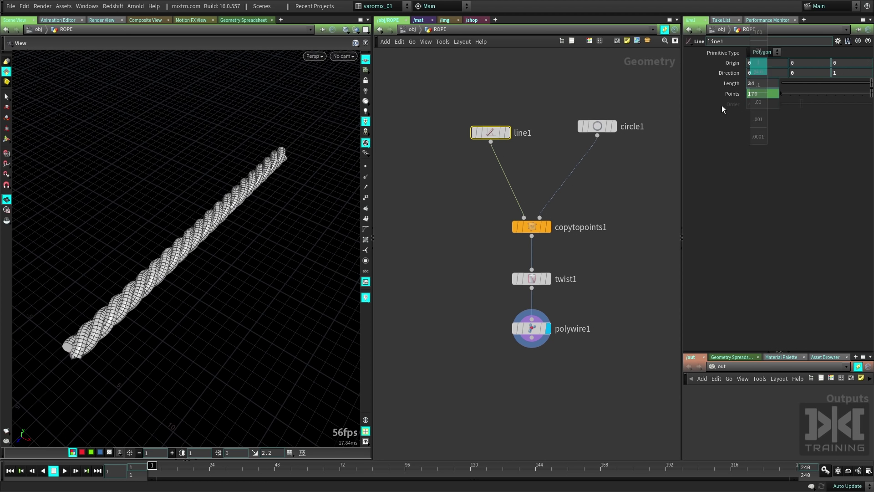
{"action": "left_click_drag", "start_coordinate": [300, 293], "coordinate": [199, 302]}
{"action": "left_click_drag", "start_coordinate": [328, 284], "coordinate": [218, 269]}
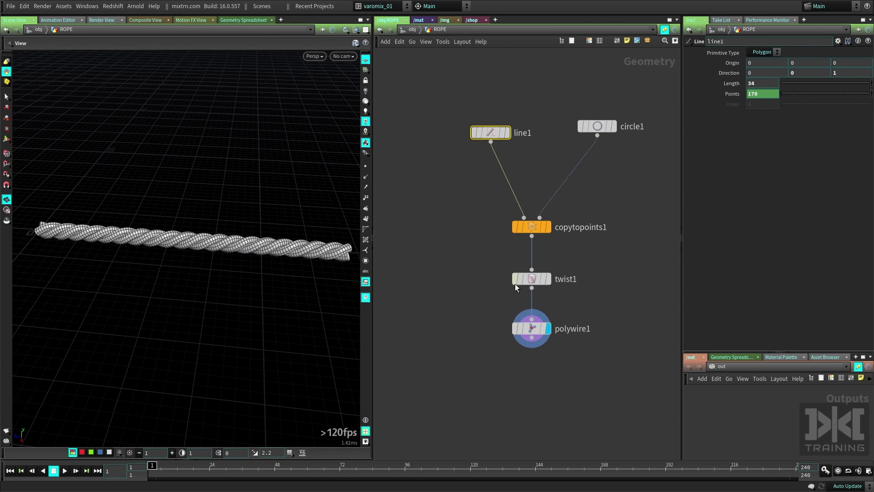
Make room below the Twist node and insert a Bend node between the Twist and PolyWire nodes
{"action": "mouse_move", "coordinate": [537, 280]}
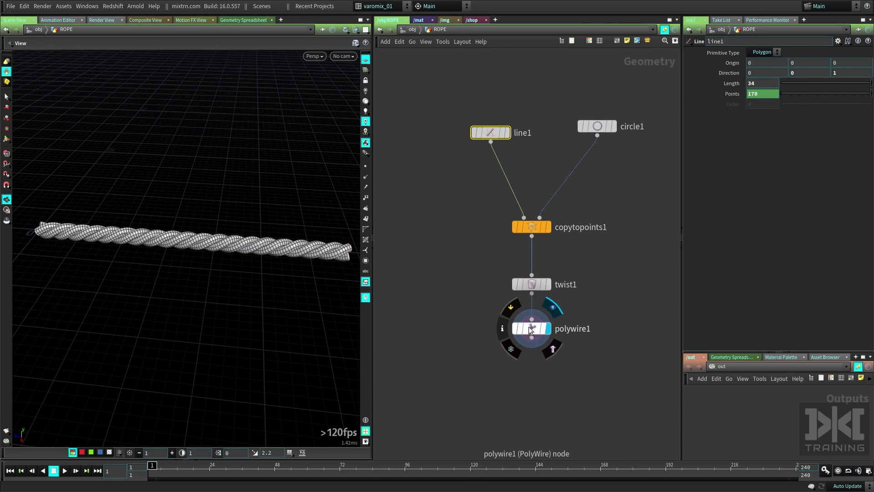
{"action": "key", "text": "Tab"}
{"action": "type", "text": "ben"}
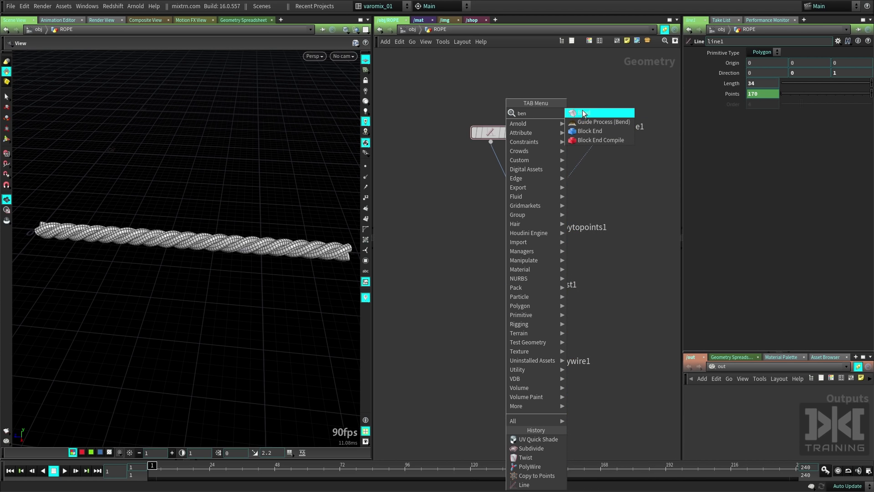
{"action": "left_click", "coordinate": [582, 112]}
{"action": "left_click", "coordinate": [536, 318]}
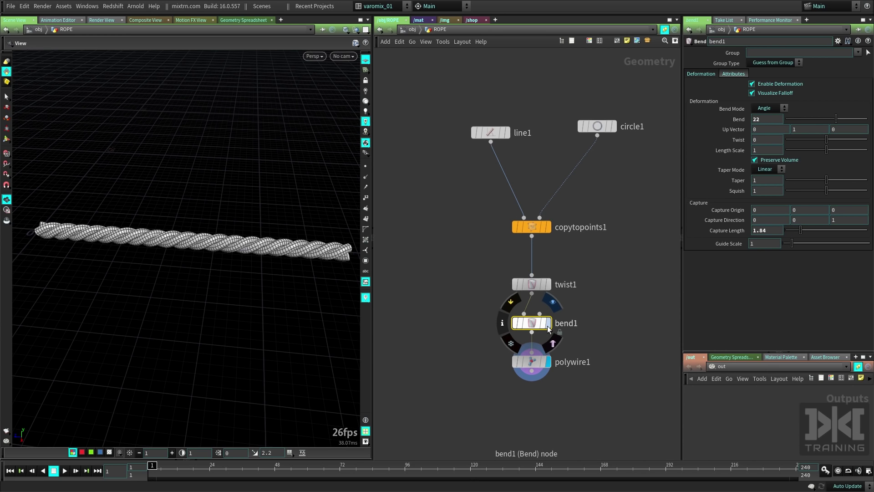
Move the Bend node's capture origin along the rope to about -19.91 on the Z axis
{"action": "key", "text": "Return"}
{"action": "left_click_drag", "start_coordinate": [170, 261], "coordinate": [216, 273], "text": "alt"}
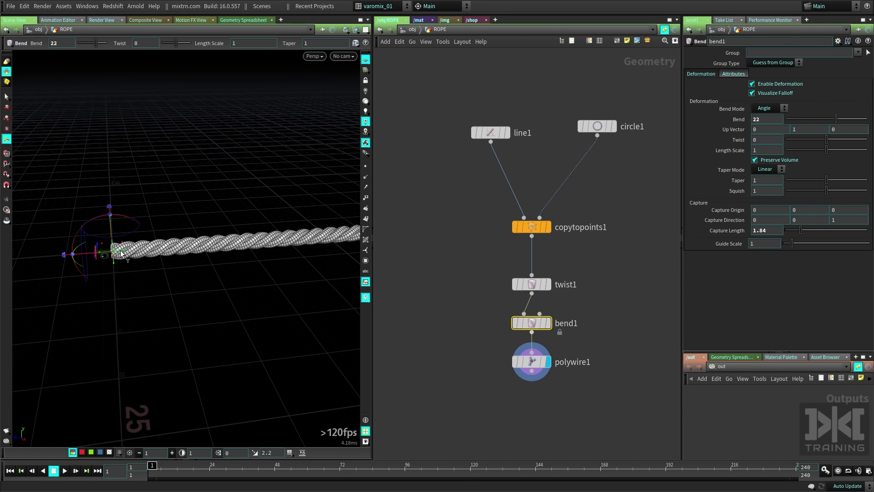
{"action": "left_click_drag", "start_coordinate": [120, 253], "coordinate": [288, 242]}
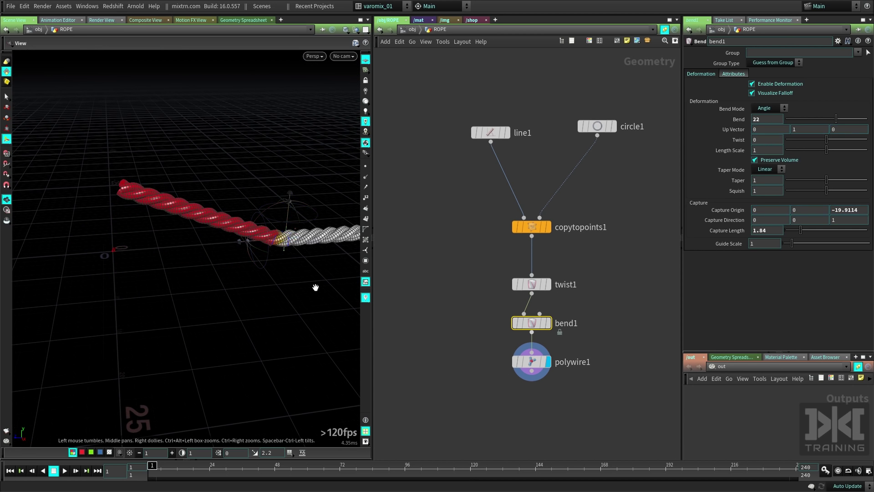
Set the Bend node's bend angle to -90 and its Capture Length to 10
{"action": "left_click_drag", "start_coordinate": [316, 287], "coordinate": [237, 319]}
{"action": "left_click_drag", "start_coordinate": [836, 119], "coordinate": [776, 122]}
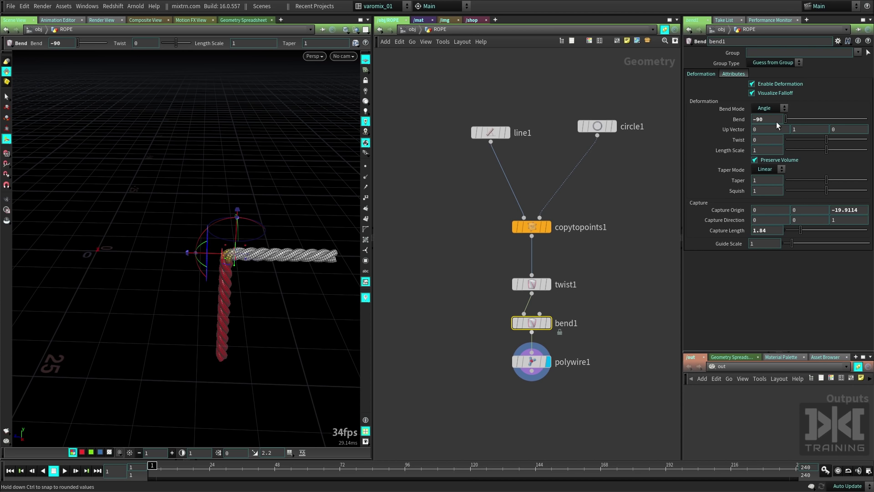
{"action": "left_click_drag", "start_coordinate": [800, 230], "coordinate": [866, 230]}
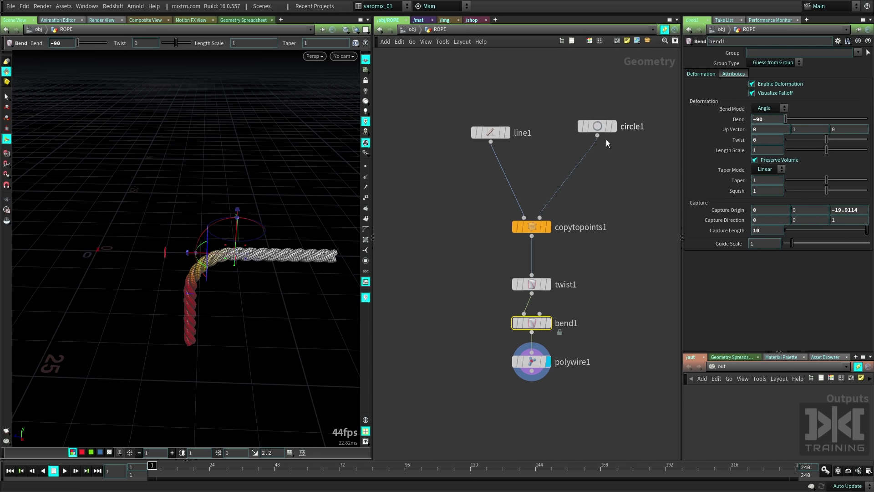
Vary the Line node's Length through 10 and 17 to a final 29, and inspect the bent section of the rope
{"action": "left_click_drag", "start_coordinate": [504, 147], "coordinate": [506, 148]}
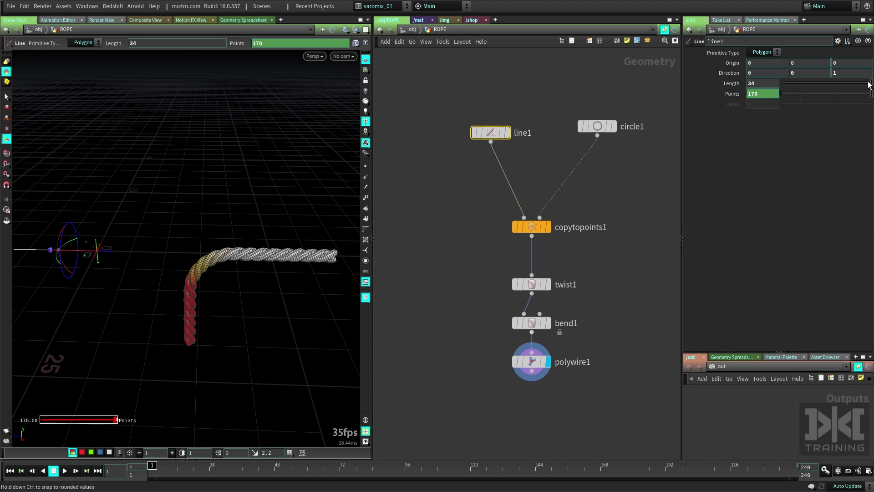
{"action": "left_click_drag", "start_coordinate": [870, 85], "coordinate": [871, 87]}
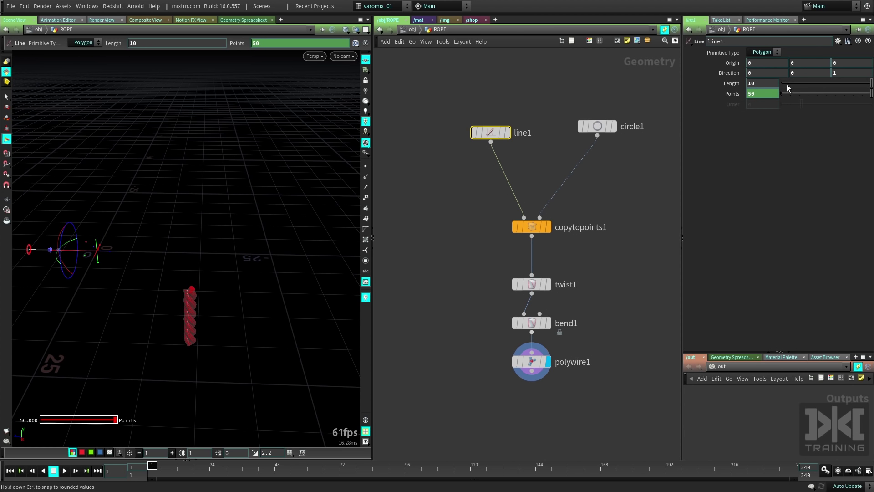
{"action": "middle_click_drag", "start_coordinate": [767, 83], "coordinate": [685, 101]}
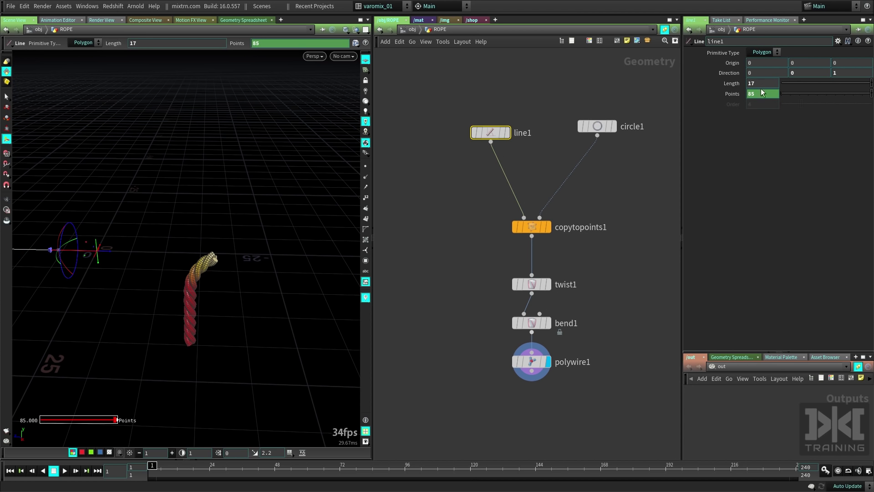
{"action": "middle_click_drag", "start_coordinate": [765, 84], "coordinate": [822, 57]}
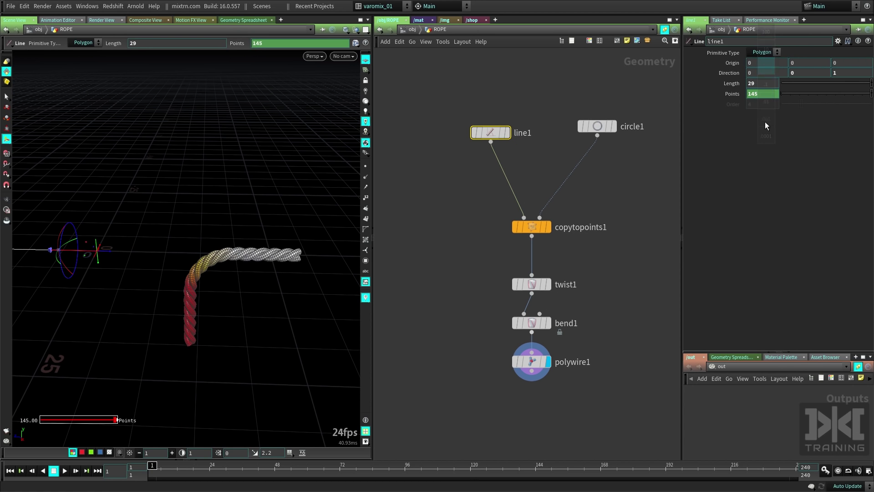
{"action": "left_click_drag", "start_coordinate": [191, 269], "coordinate": [275, 284], "text": "alt"}
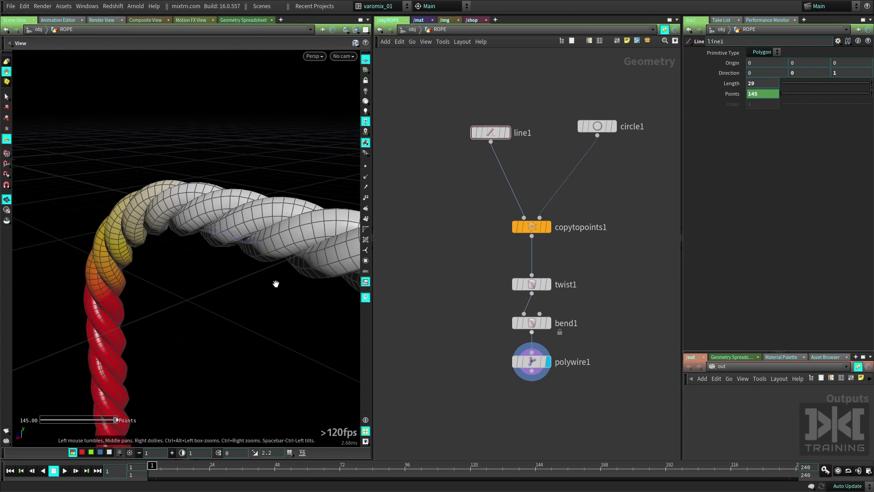
Set the Circle node's Divisions to 5 and inspect the rope's strands around the bend
{"action": "right_click_drag", "start_coordinate": [276, 284], "coordinate": [267, 257], "text": "alt"}
{"action": "left_click_drag", "start_coordinate": [268, 258], "coordinate": [251, 220], "text": "alt"}
{"action": "left_click_drag", "start_coordinate": [576, 80], "coordinate": [618, 135]}
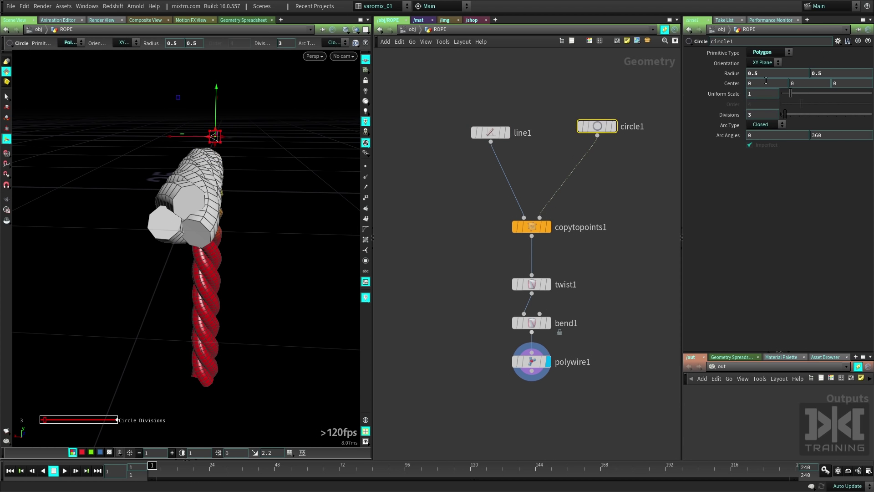
{"action": "type", "text": "5"}
{"action": "key", "text": "Return"}
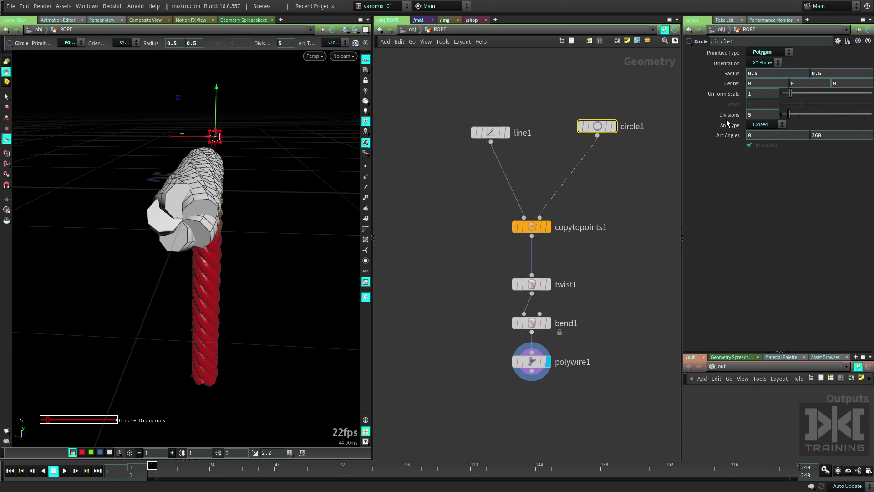
{"action": "left_click_drag", "start_coordinate": [302, 186], "coordinate": [191, 231], "text": "alt"}
{"action": "key", "text": "Return"}
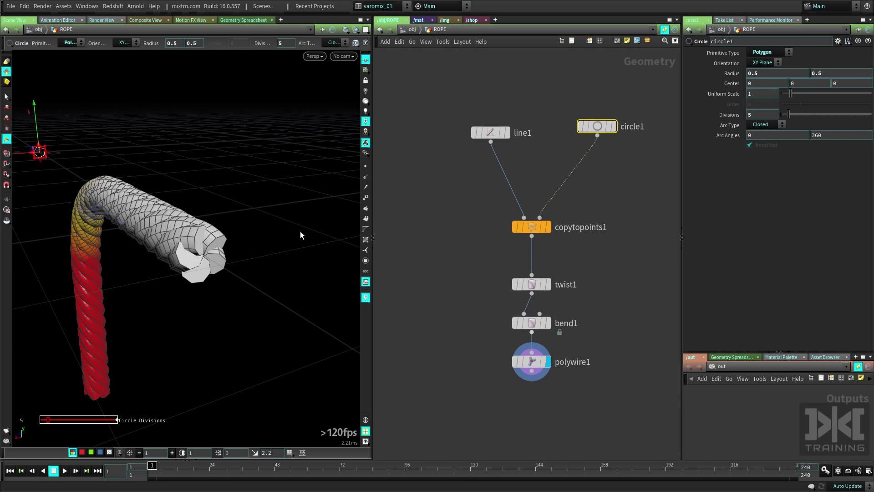
Try a different radius on the Circle node, check the strands, and undo the radius change
{"action": "left_click_drag", "start_coordinate": [558, 295], "coordinate": [558, 297]}
{"action": "left_click_drag", "start_coordinate": [469, 355], "coordinate": [537, 369]}
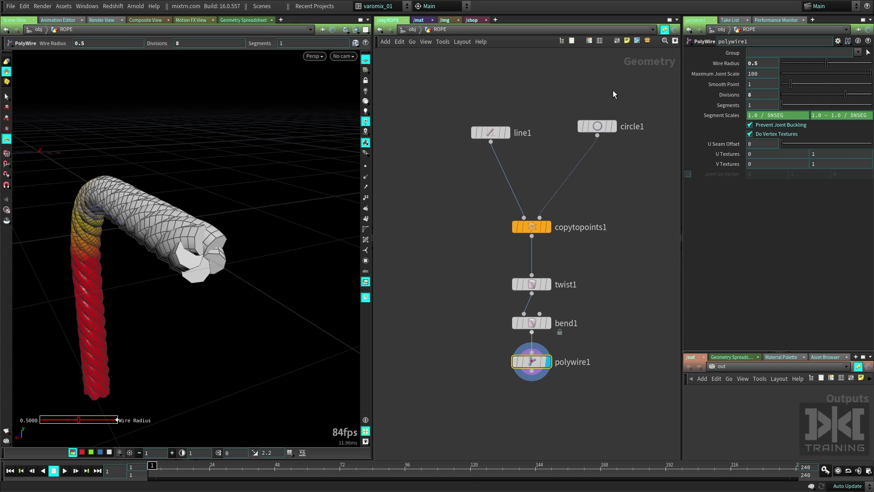
{"action": "left_click", "coordinate": [597, 126]}
{"action": "middle_click_drag", "start_coordinate": [732, 73], "coordinate": [756, 74]}
{"action": "left_click_drag", "start_coordinate": [214, 261], "coordinate": [214, 242], "text": "alt"}
{"action": "key", "text": "Return"}
{"action": "key", "text": "ctrl+z"}
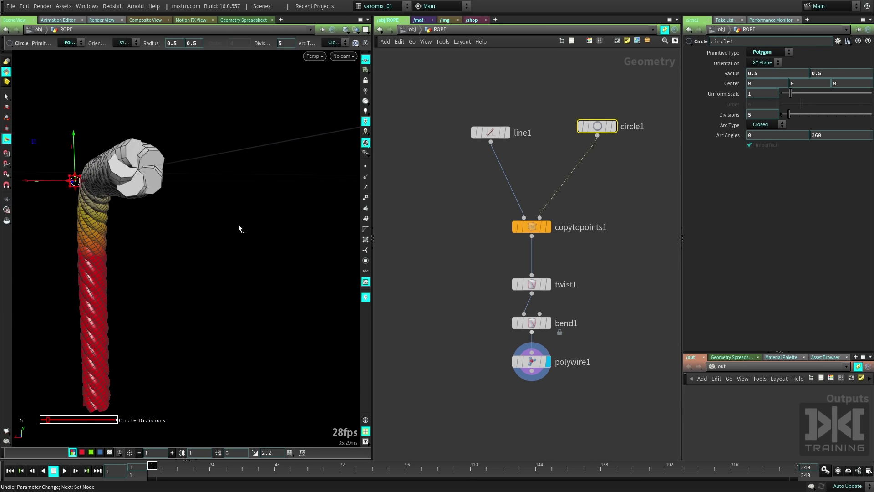
Reduce the PolyWire node's Wire Radius to 0.28 and inspect the strand ends
{"action": "left_click", "coordinate": [551, 365]}
{"action": "middle_click_drag", "start_coordinate": [767, 63], "coordinate": [673, 78]}
{"action": "left_click_drag", "start_coordinate": [228, 246], "coordinate": [265, 251], "text": "alt"}
{"action": "right_click_drag", "start_coordinate": [265, 252], "coordinate": [273, 287], "text": "alt"}
{"action": "left_click_drag", "start_coordinate": [312, 315], "coordinate": [256, 291]}
{"action": "key", "text": "Return"}
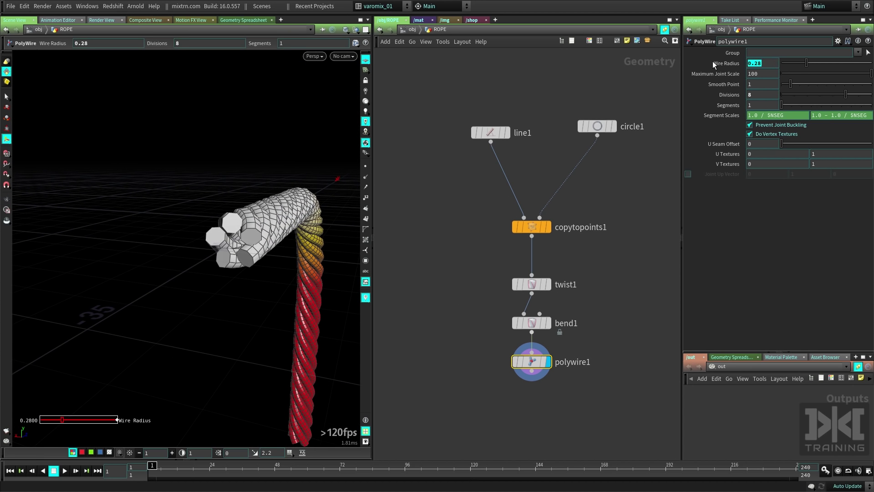
Set the PolyWire node's Wire Radius to 0.2 and raise it to 0.33 while inspecting the rope
{"action": "type", "text": "0.2"}
{"action": "key", "text": "Return"}
{"action": "left_click_drag", "start_coordinate": [282, 269], "coordinate": [201, 269], "text": "alt"}
{"action": "middle_click_drag", "start_coordinate": [200, 269], "coordinate": [180, 237], "text": "alt"}
{"action": "middle_click_drag", "start_coordinate": [760, 59], "coordinate": [803, 77]}
{"action": "key", "text": "Escape"}
{"action": "left_click_drag", "start_coordinate": [235, 273], "coordinate": [261, 286]}
Raise the Circle node's Divisions to 13 and inspect the open end of the rope
{"action": "left_click", "coordinate": [597, 126]}
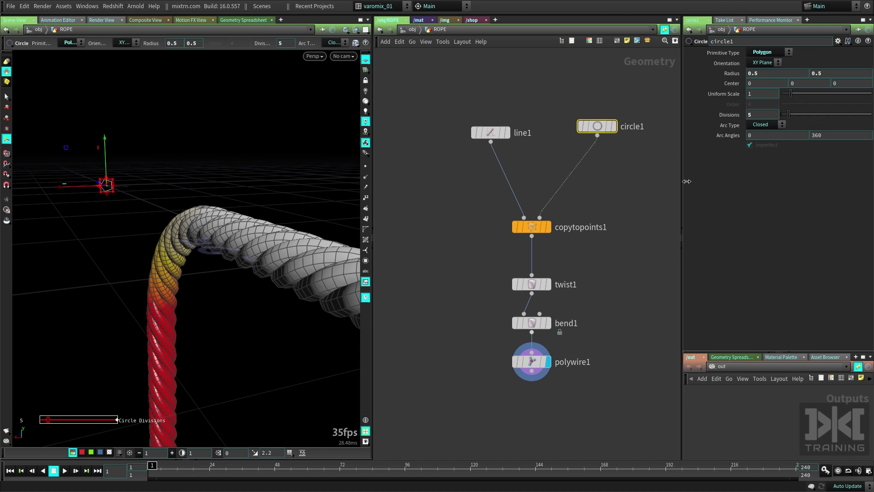
{"action": "left_click_drag", "start_coordinate": [784, 118], "coordinate": [803, 117]}
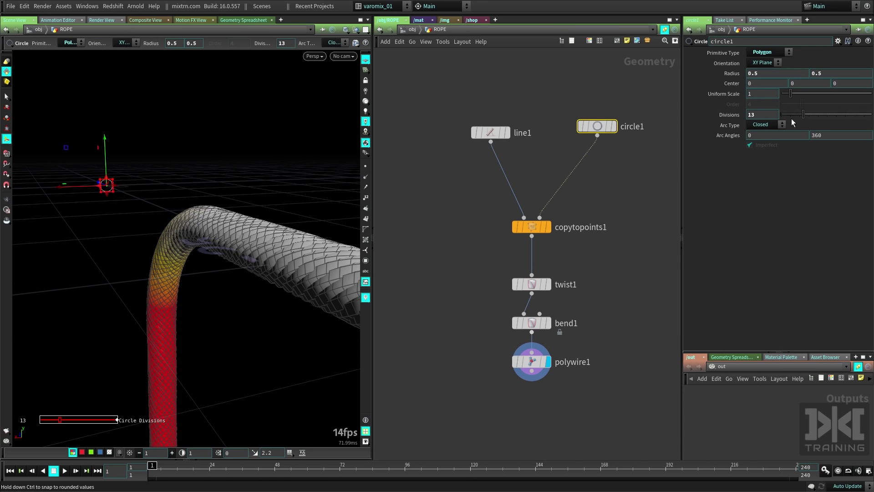
{"action": "key", "text": "Escape"}
{"action": "left_click_drag", "start_coordinate": [236, 314], "coordinate": [214, 282]}
{"action": "key", "text": "Return"}
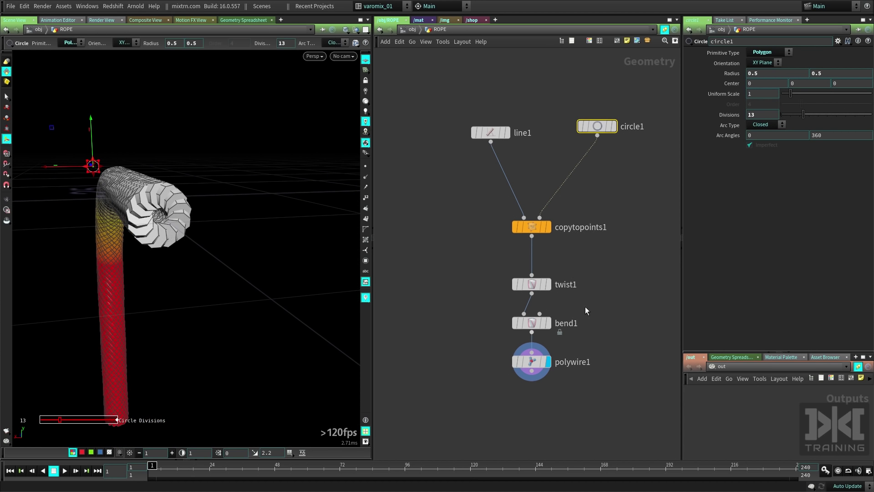
Reduce the PolyWire node's Wire Radius to 0.23 and inspect the bent section
{"action": "left_click", "coordinate": [531, 362]}
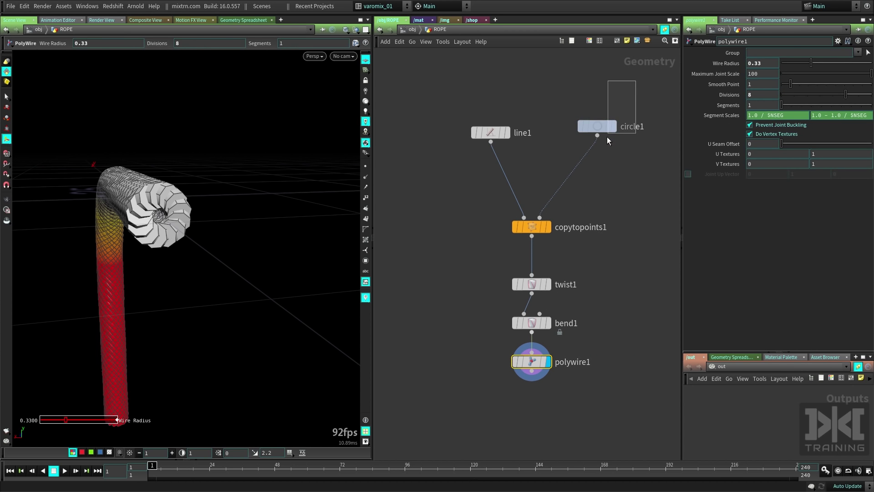
{"action": "mouse_move", "coordinate": [770, 64]}
{"action": "middle_mouse_down"}
{"action": "mouse_move", "coordinate": [743, 64]}
{"action": "mouse_move", "coordinate": [760, 64]}
{"action": "middle_mouse_up"}
{"action": "key", "text": "space"}
{"action": "left_click_drag", "start_coordinate": [170, 265], "coordinate": [411, 196]}
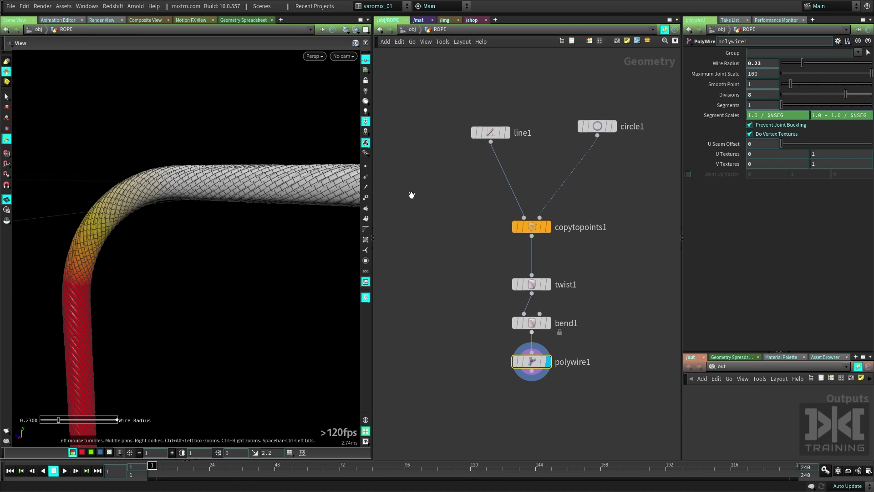
Lower the PolyWire node's Wire Radius to 0.05 and inspect the thin strands along the bend and at the open end
{"action": "middle_click_drag", "start_coordinate": [769, 83], "coordinate": [686, 83]}
{"action": "key", "text": "space"}
{"action": "middle_click_drag", "start_coordinate": [310, 249], "coordinate": [210, 285]}
{"action": "right_click_drag", "start_coordinate": [210, 285], "coordinate": [281, 264]}
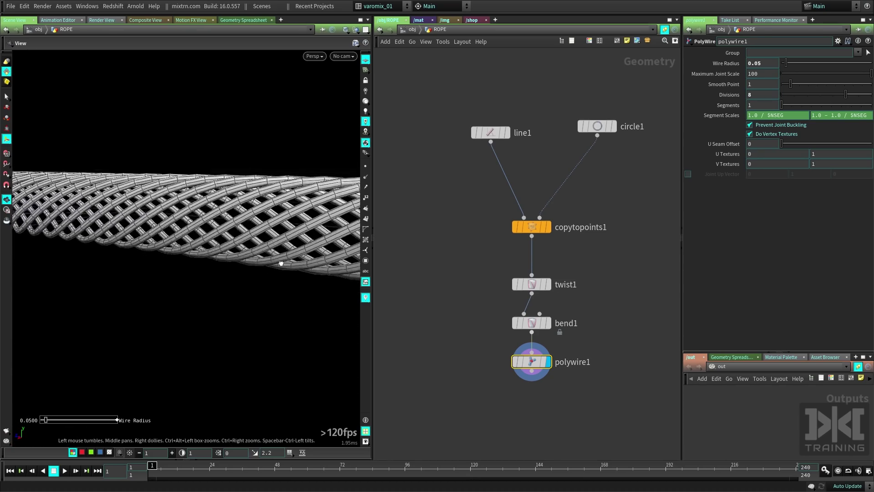
{"action": "left_click_drag", "start_coordinate": [281, 263], "coordinate": [218, 283]}
{"action": "middle_click_drag", "start_coordinate": [218, 283], "coordinate": [310, 255]}
{"action": "key", "text": "space"}
{"action": "right_click_drag", "start_coordinate": [290, 304], "coordinate": [248, 296]}
{"action": "middle_click_drag", "start_coordinate": [182, 291], "coordinate": [228, 267]}
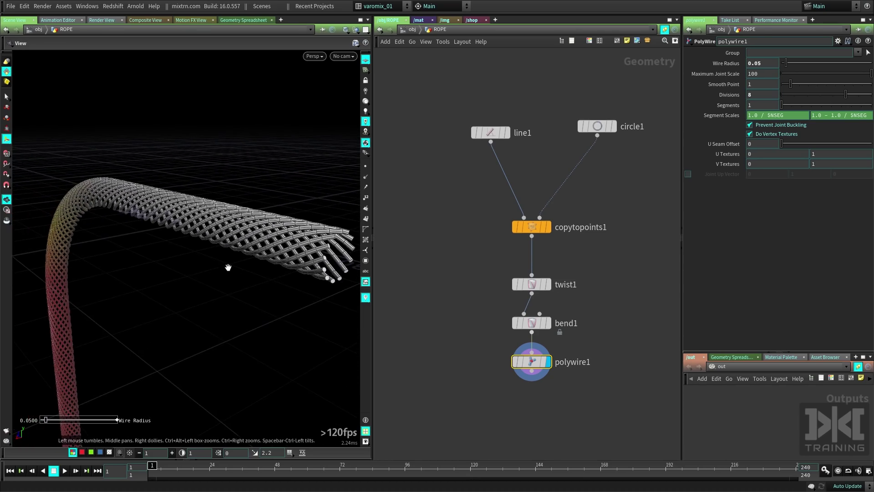
{"action": "mouse_move", "coordinate": [228, 267]}
{"action": "left_mouse_down"}
{"action": "mouse_move", "coordinate": [320, 249]}
{"action": "mouse_move", "coordinate": [324, 259]}
{"action": "mouse_move", "coordinate": [229, 277]}
{"action": "left_mouse_up"}
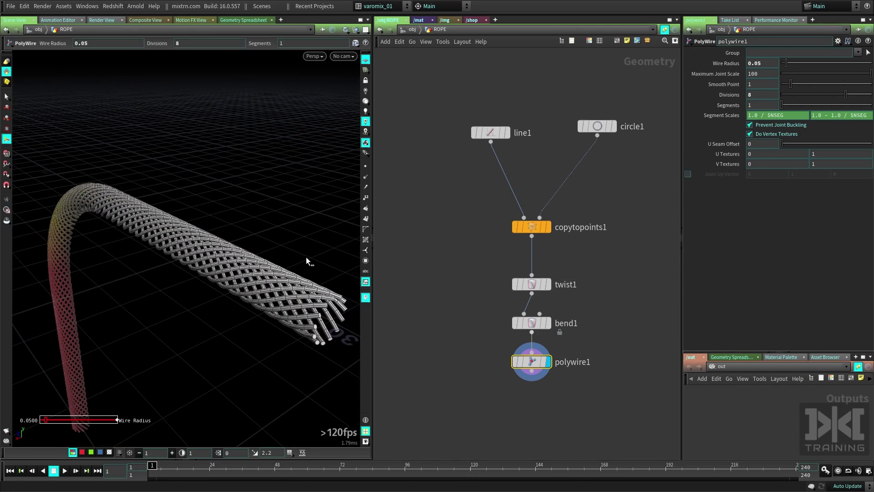
Undo the Wire Radius reductions made on the 13-strand rope
{"action": "key", "text": "ctrl+z"}
{"action": "key", "text": "ctrl+z"}
{"action": "key", "text": "ctrl+z"}
{"action": "key", "text": "ctrl+z"}
{"action": "key", "text": "ctrl+z"}
{"action": "key", "text": "ctrl+z"}
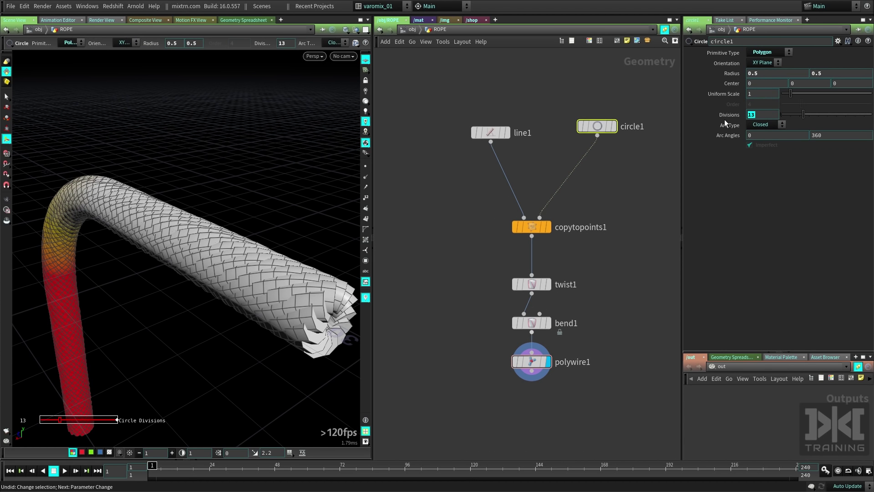
Set the Circle node's Divisions to 3 and the PolyWire node's Wire Radius to 0.5, and check the whole rope
{"action": "type", "text": "3"}
{"action": "key", "text": "Return"}
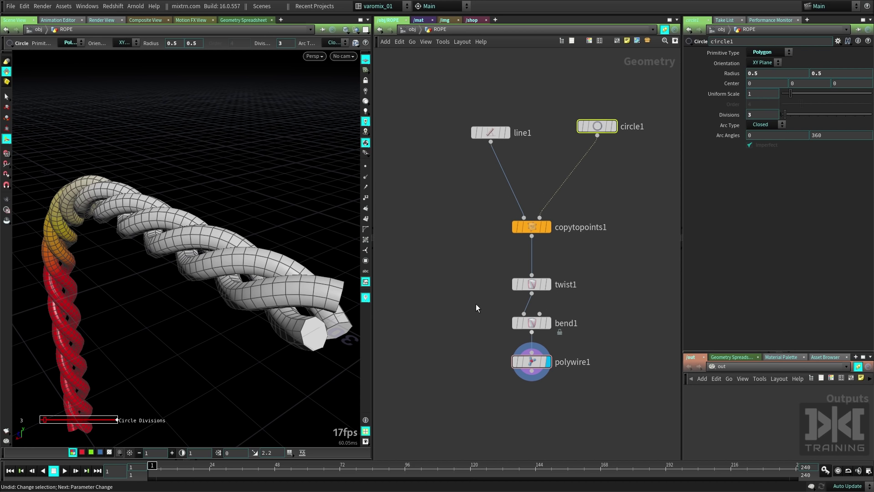
{"action": "left_click_drag", "start_coordinate": [554, 375], "coordinate": [554, 376]}
{"action": "type", "text": "0.5"}
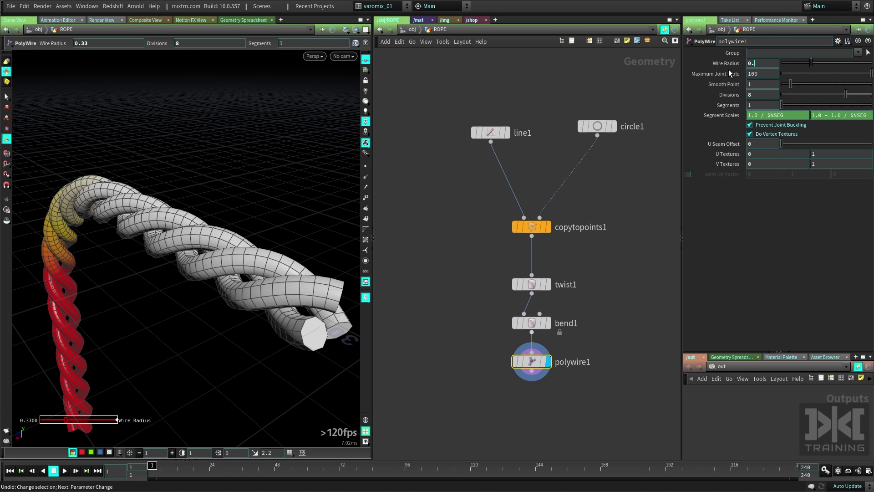
{"action": "key", "text": "Return"}
{"action": "key", "text": "Escape"}
{"action": "left_click_drag", "start_coordinate": [248, 302], "coordinate": [179, 292]}
{"action": "key", "text": "Return"}
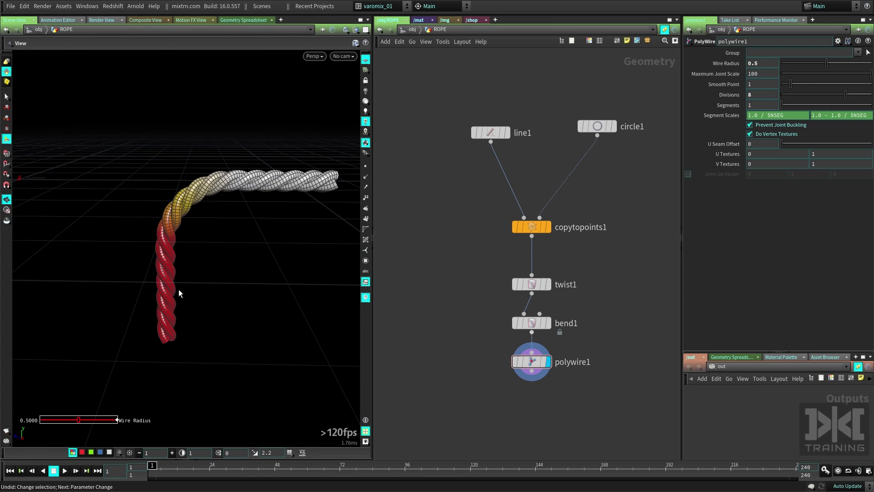
{"action": "middle_click_drag", "start_coordinate": [487, 344], "coordinate": [466, 304]}
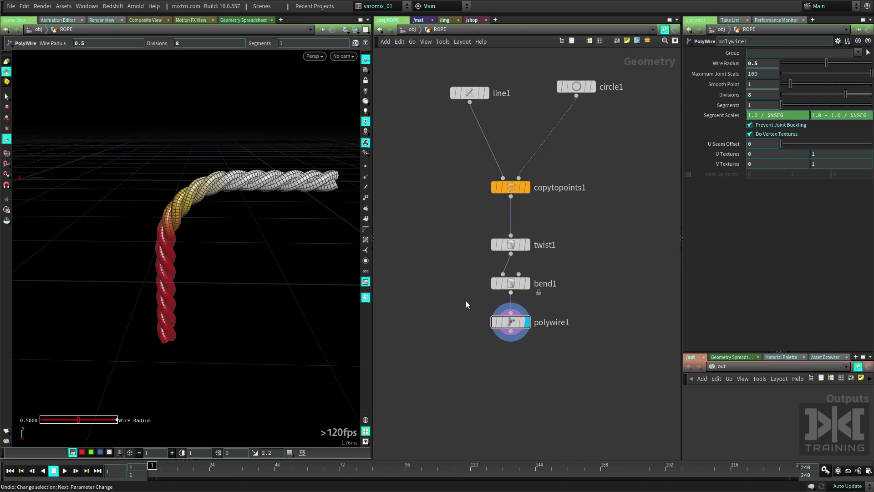